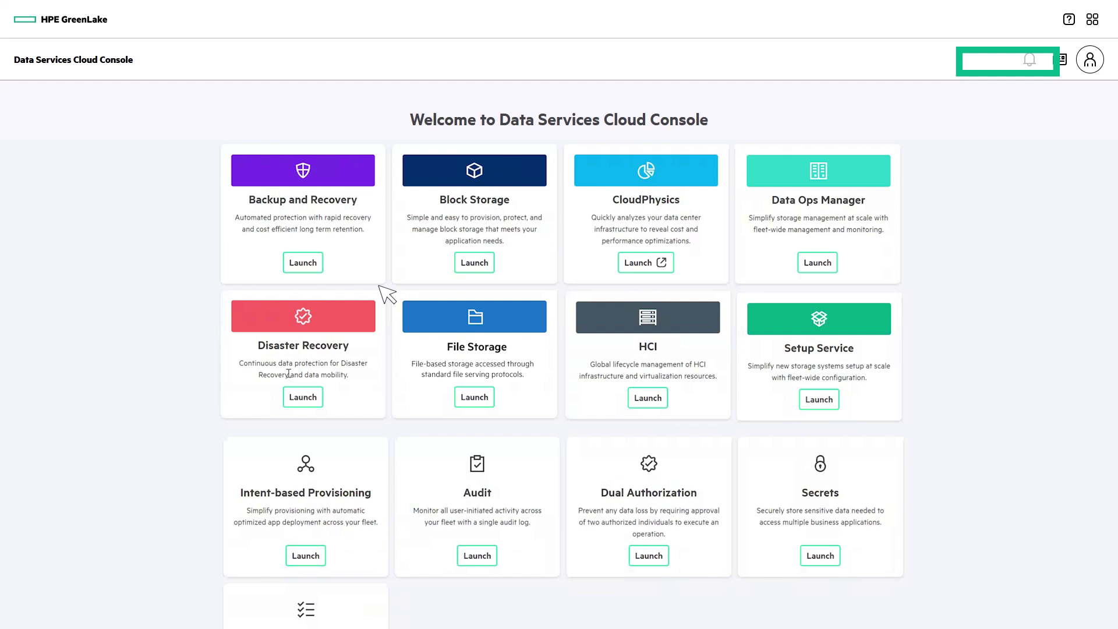
# - Launch the Block Storage service and view the volumes' IOPS and throughput on its dashboard
pyautogui.click(479, 267)
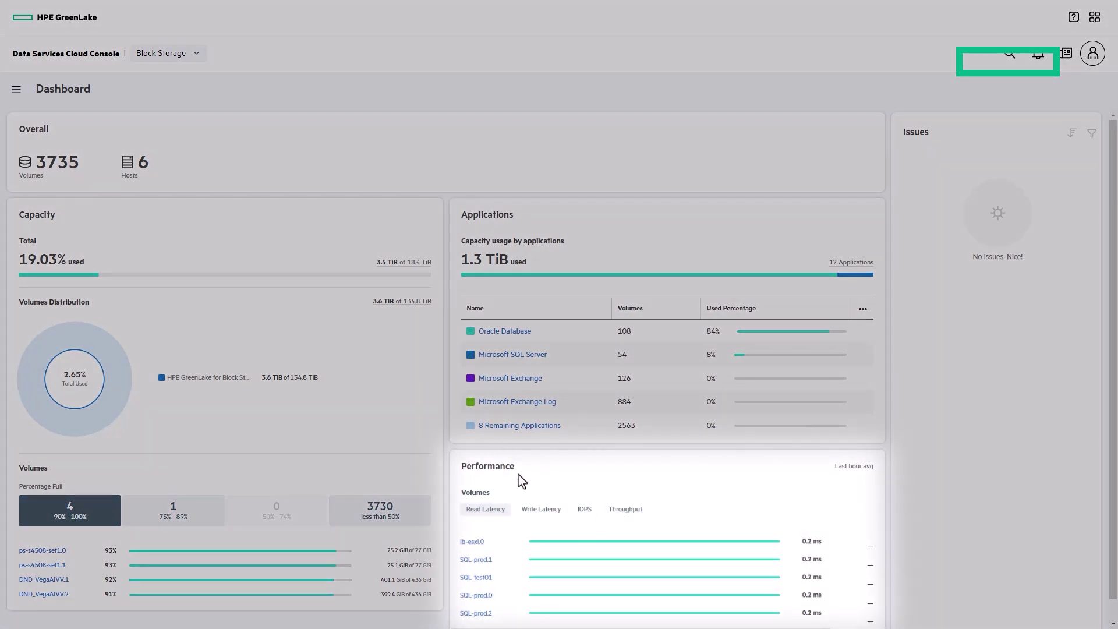
pyautogui.click(586, 521)
pyautogui.click(618, 516)
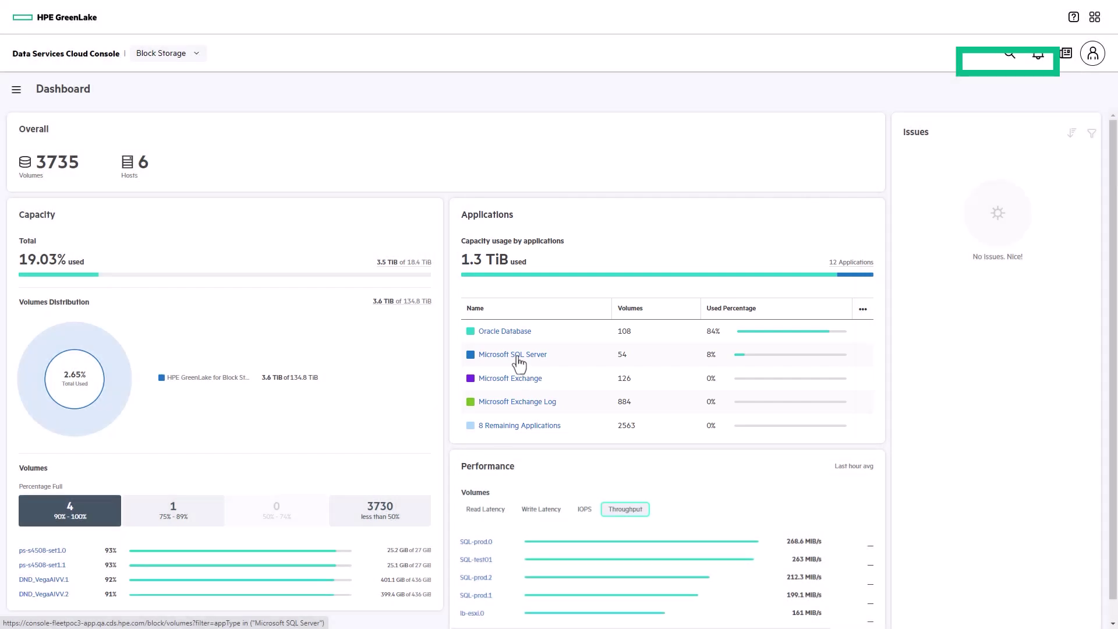
# - Open the Microsoft SQL Server volume set vvset_SQL-prod and go to its SQL-prod.0 volume
pyautogui.click(517, 356)
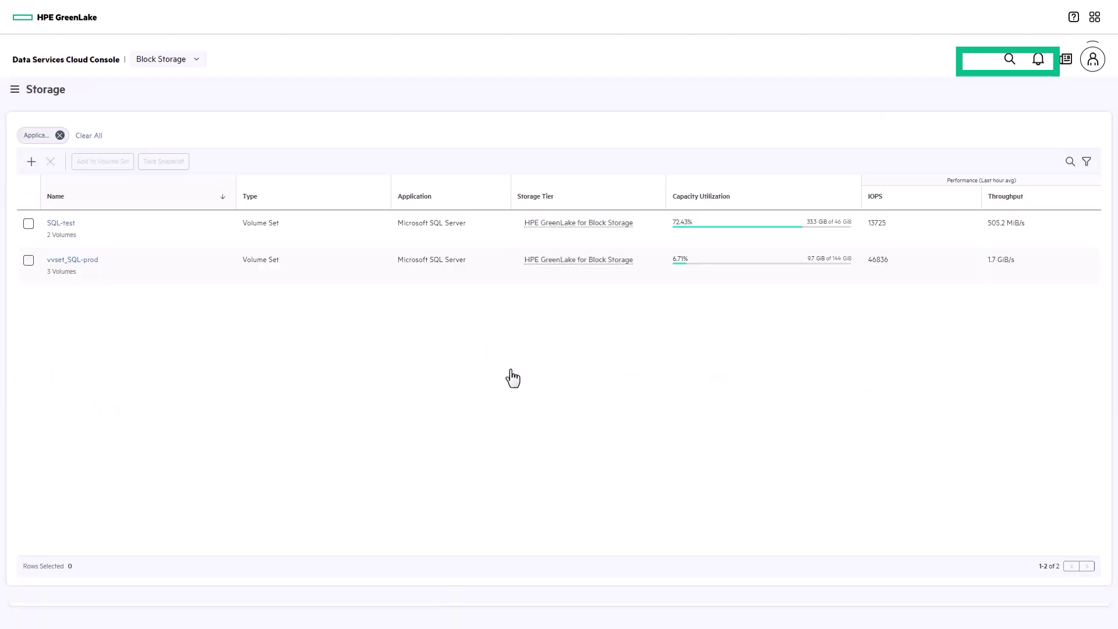
pyautogui.click(76, 262)
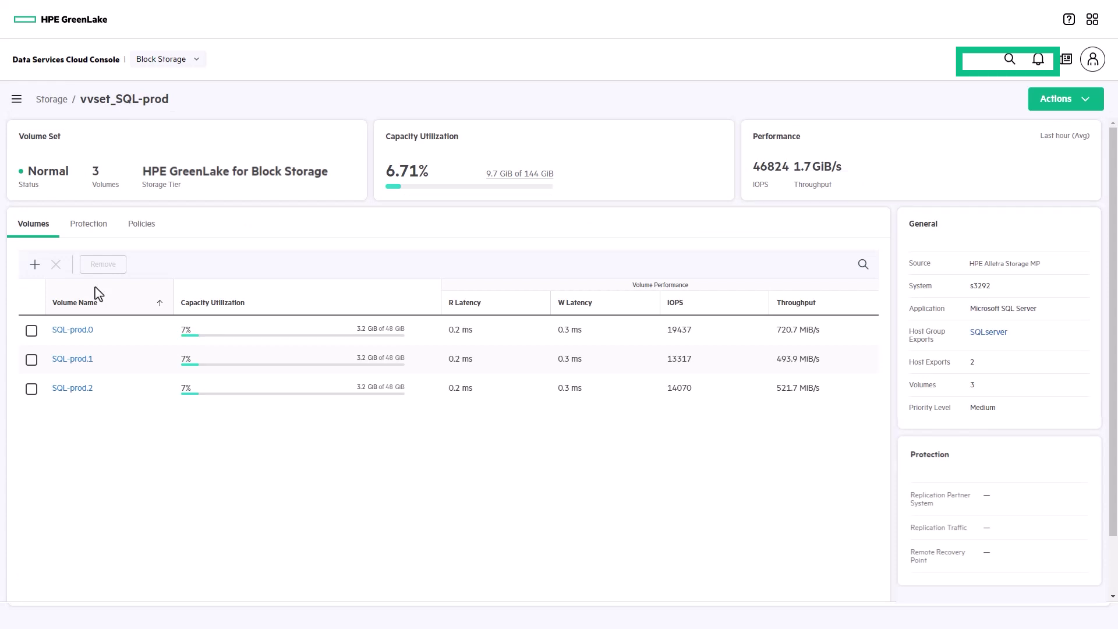
pyautogui.click(69, 332)
# - Review the capacity and performance of SQL-prod.0 and read an insight on its latency chart
pyautogui.click(86, 230)
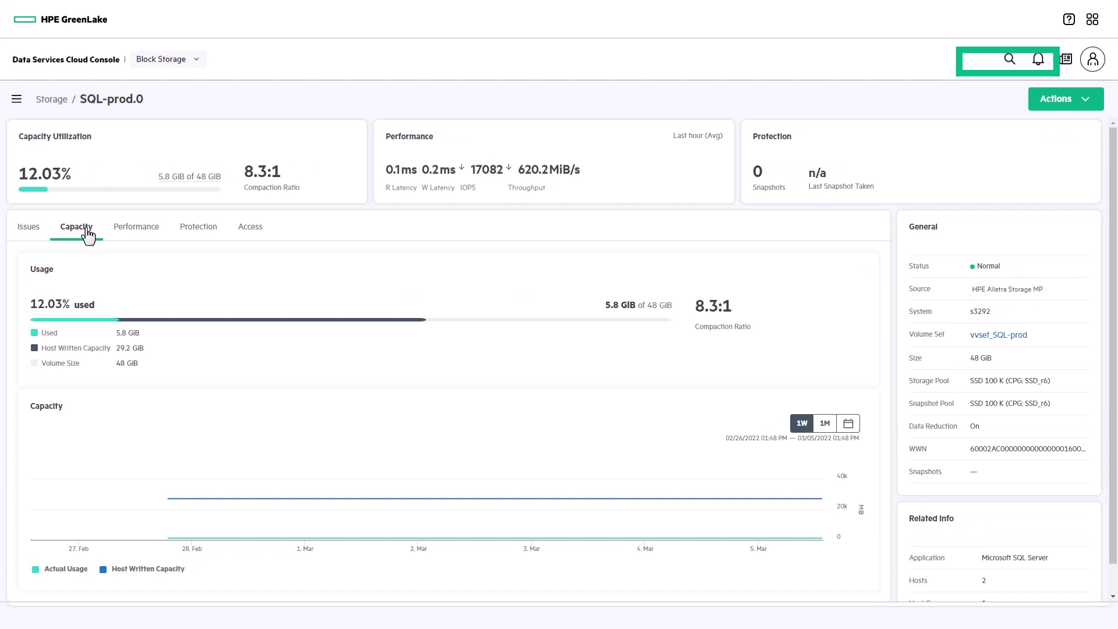
pyautogui.click(138, 232)
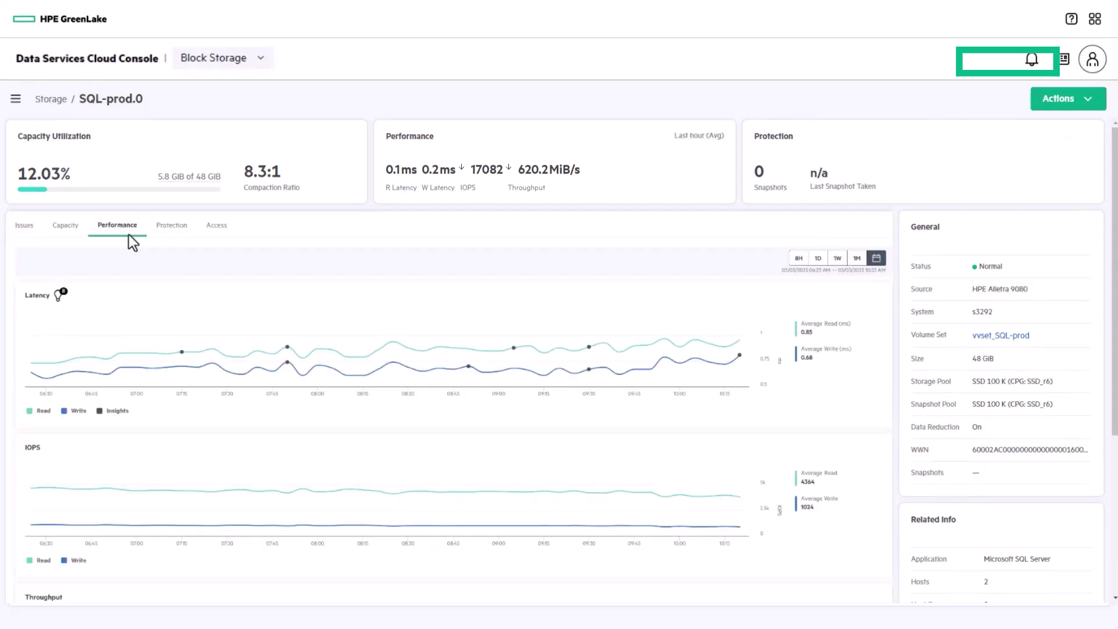
pyautogui.click(182, 352)
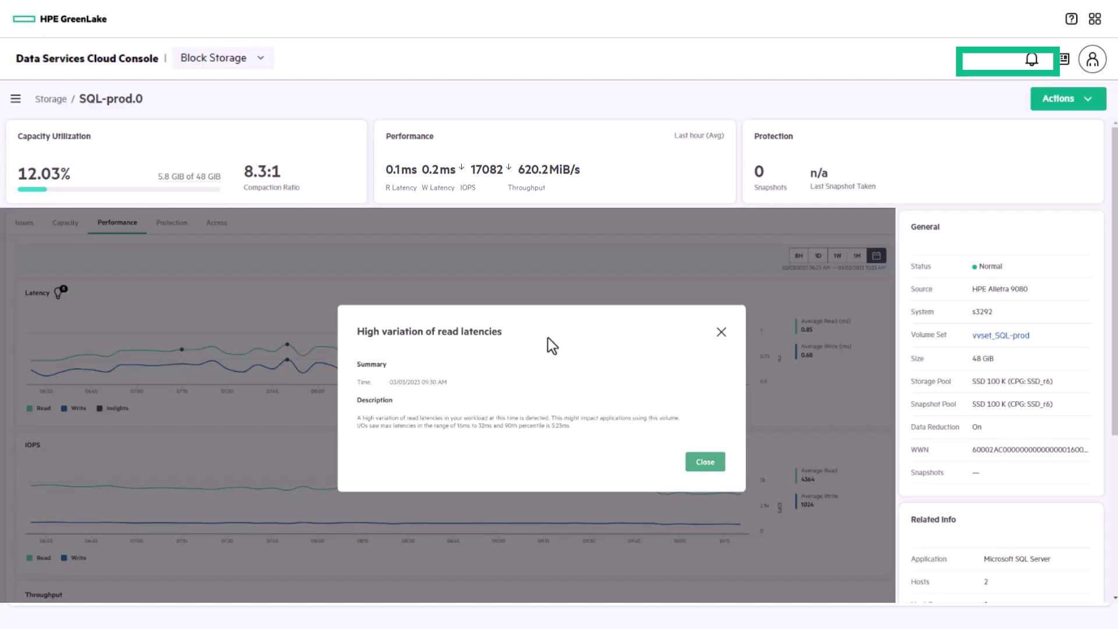
pyautogui.click(721, 333)
# - Go back to the vvset_SQL-prod volume set, open SQL-prod.1 and read the read workload insight on its throughput chart
pyautogui.click(990, 336)
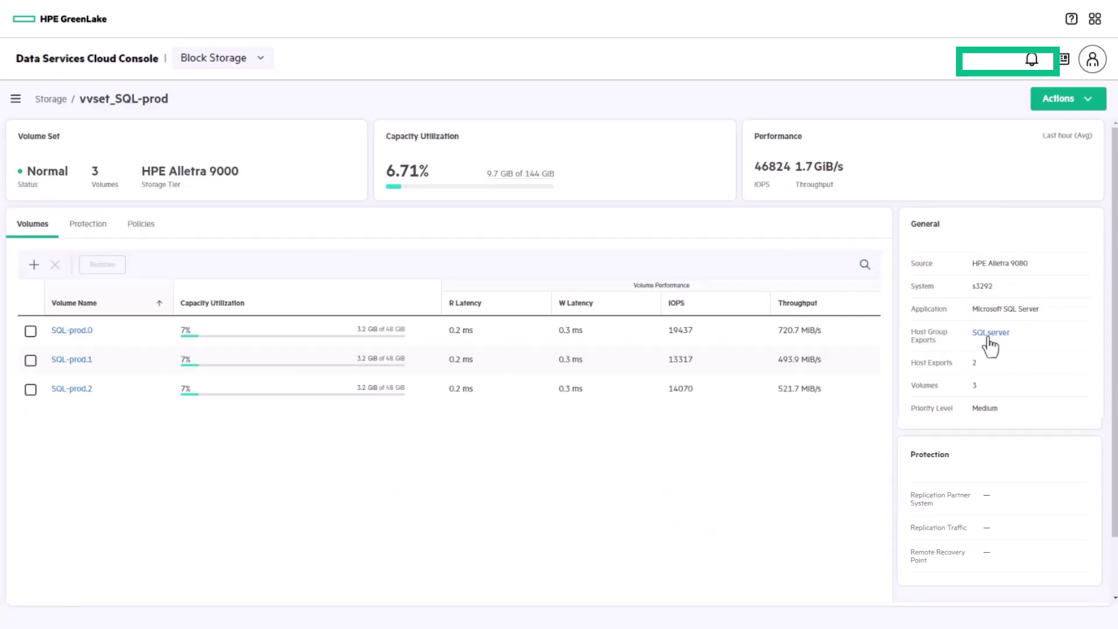
pyautogui.click(69, 359)
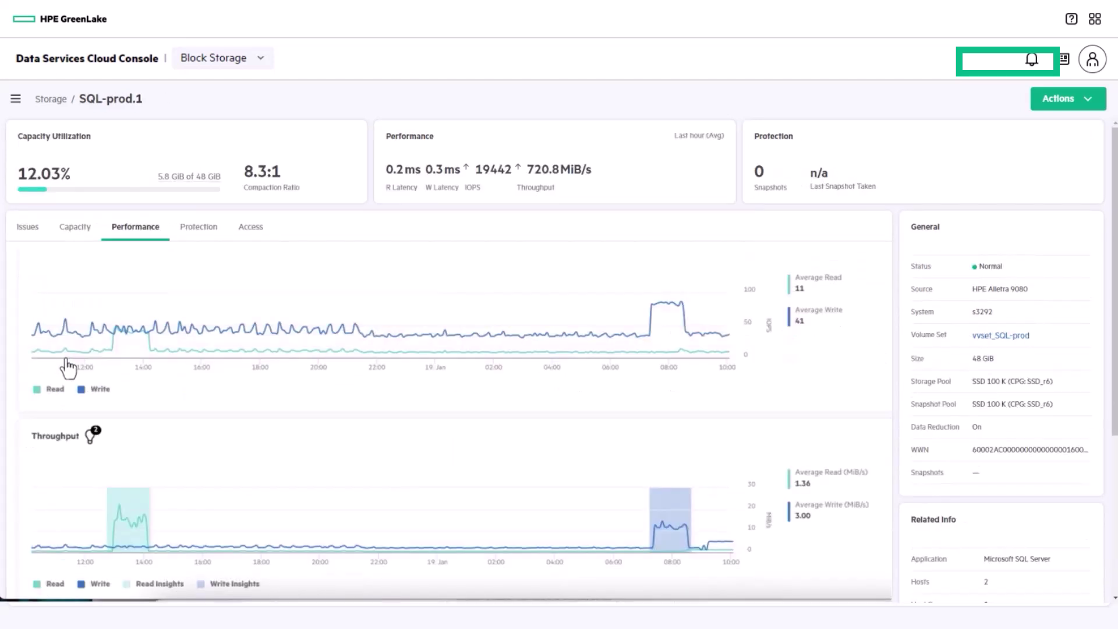
pyautogui.click(124, 523)
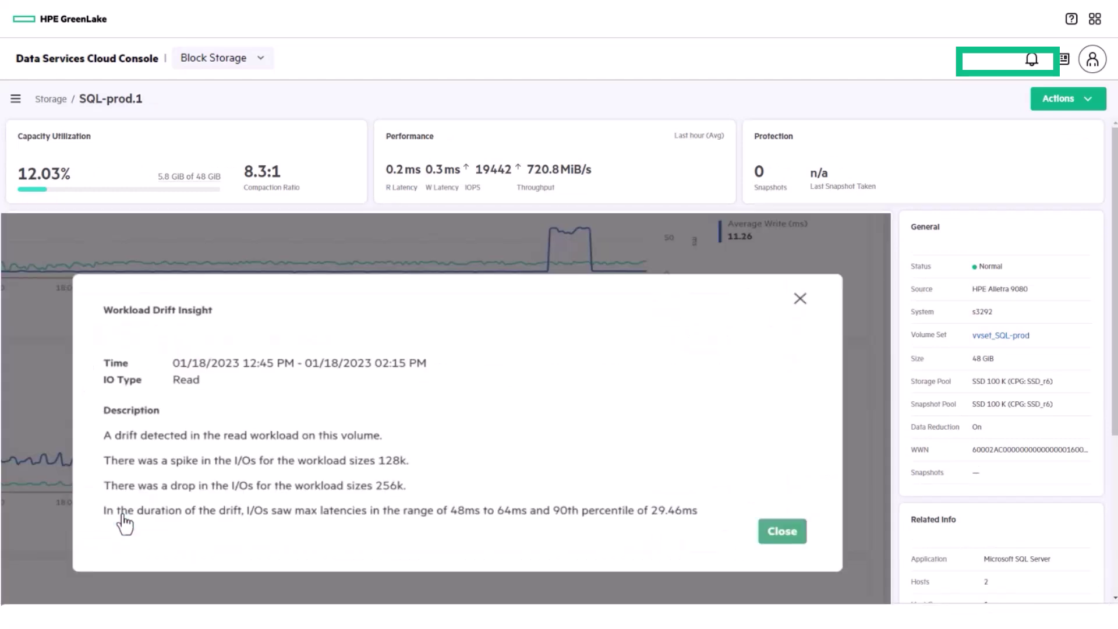
pyautogui.click(800, 300)
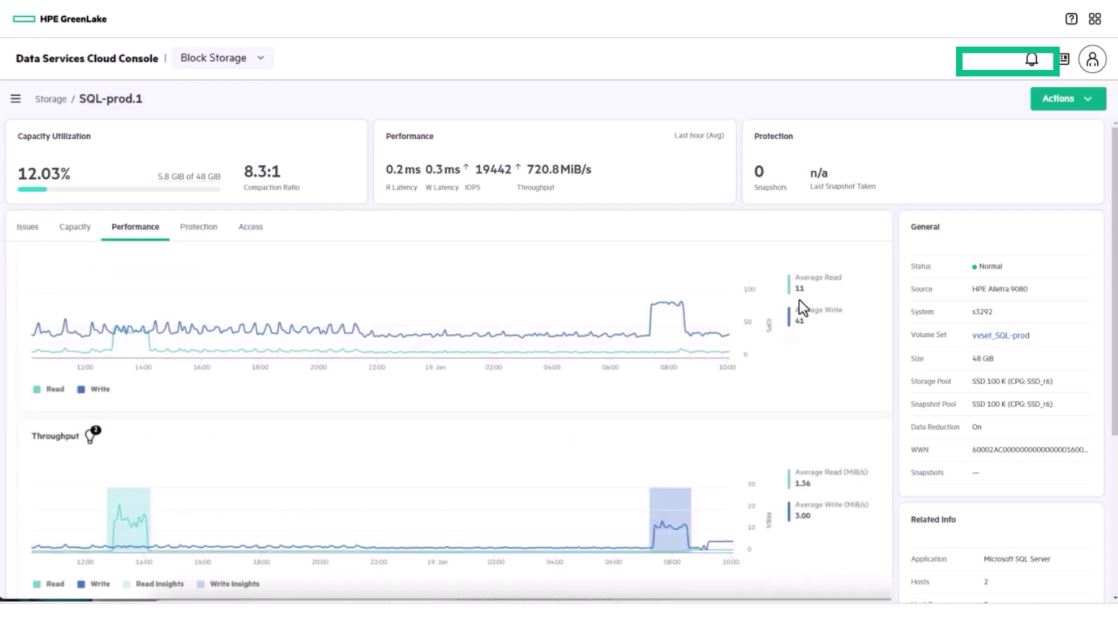
# - Start creating volumes from the storage list with the HPE GreenLake for Block Storage tier and the Oracle Database workload
pyautogui.click(51, 100)
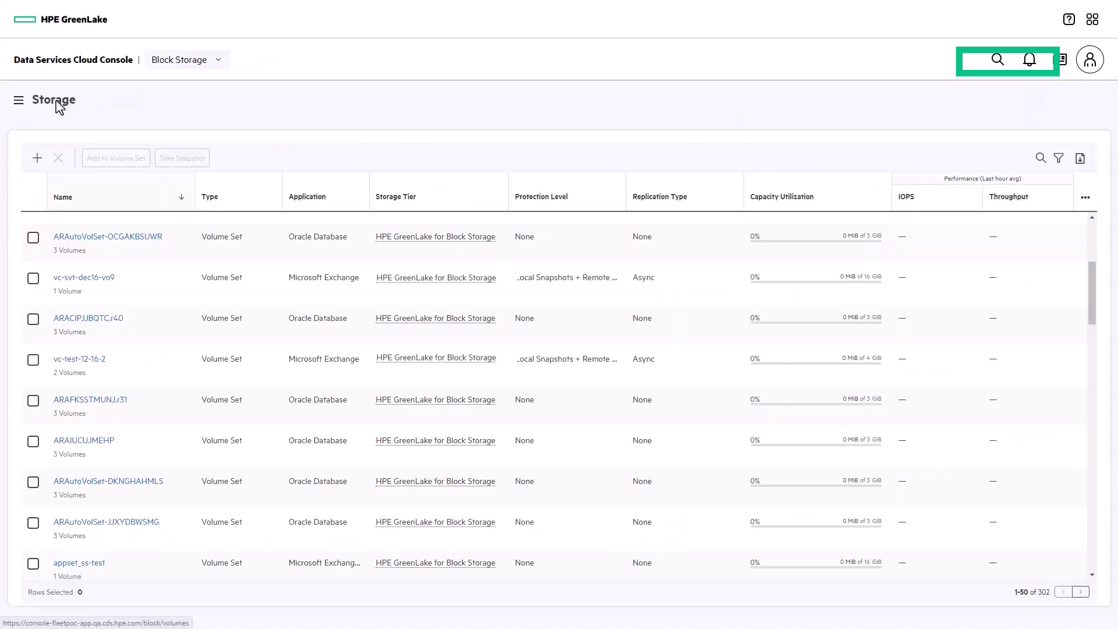
pyautogui.click(37, 158)
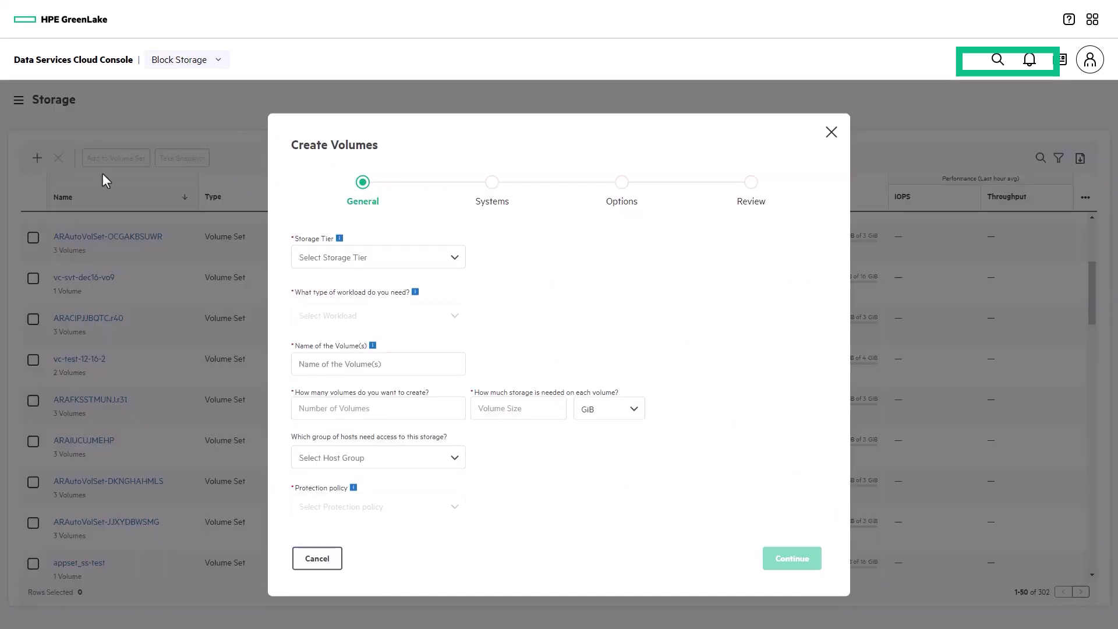
pyautogui.click(315, 260)
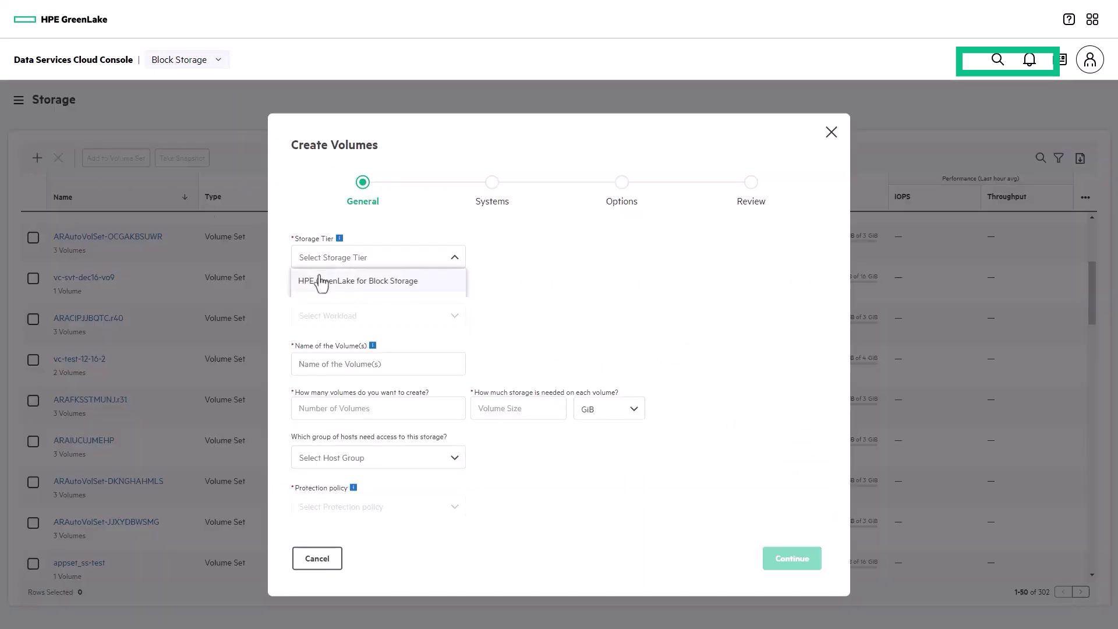
pyautogui.click(321, 282)
pyautogui.click(325, 322)
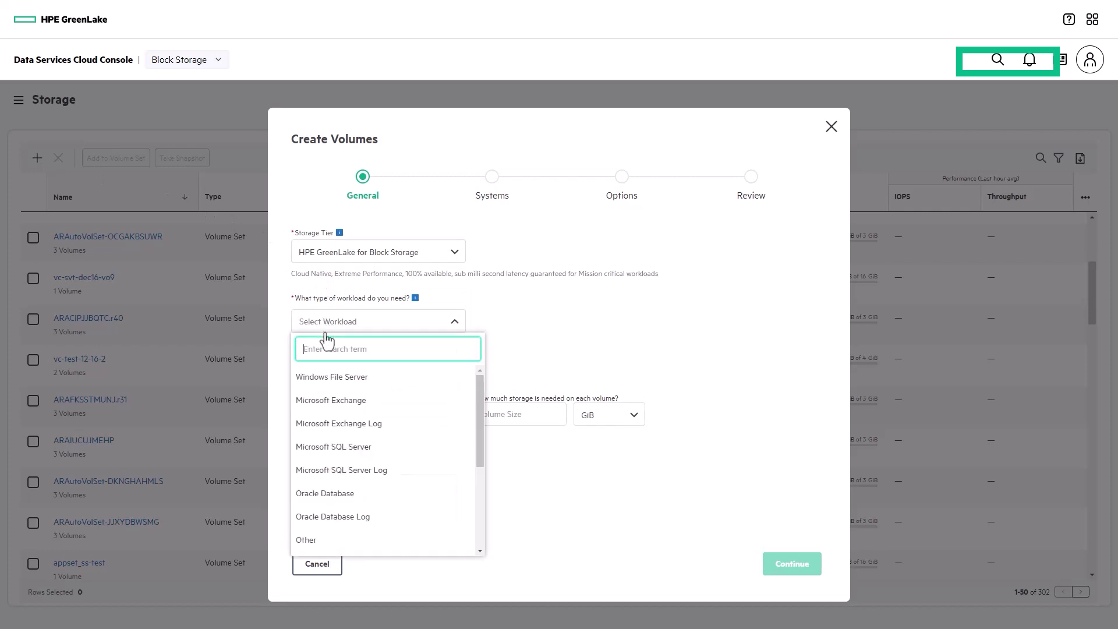
pyautogui.click(337, 499)
# - Name the volumes Oracle-prod and set the number of volumes to 2 with 32 GiB each
pyautogui.click(323, 388)
pyautogui.write('Oracle-prod')
pyautogui.click(335, 432)
pyautogui.write('2')
pyautogui.click(491, 431)
pyautogui.write('32')
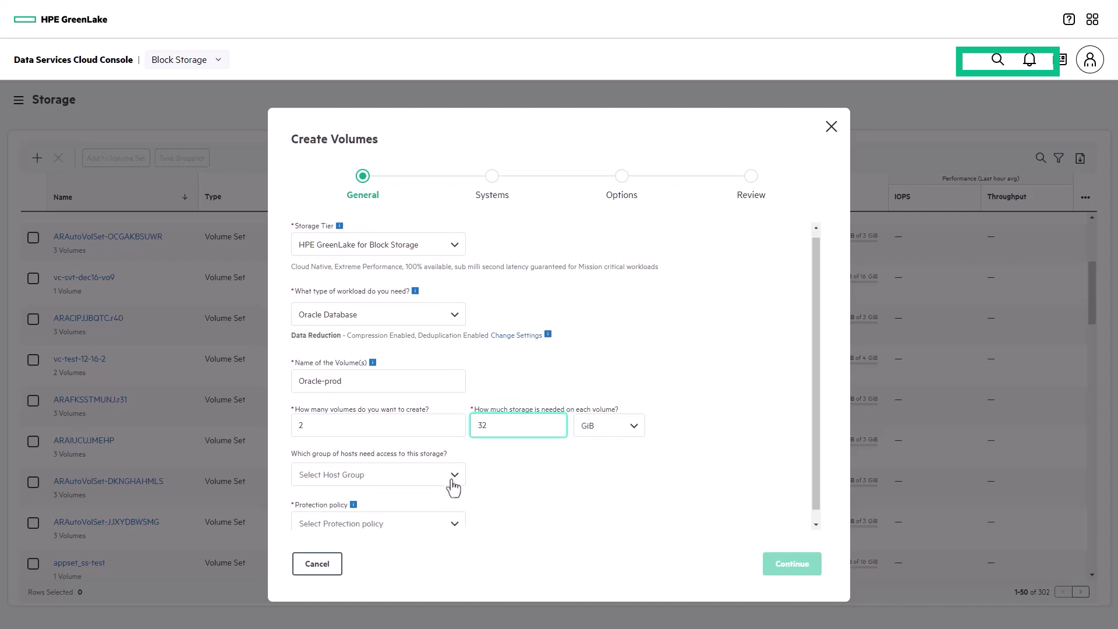
# - Look through the available host groups and protection policies for the new volumes without choosing any
pyautogui.scroll(-1, 455, 484)
pyautogui.click(455, 470)
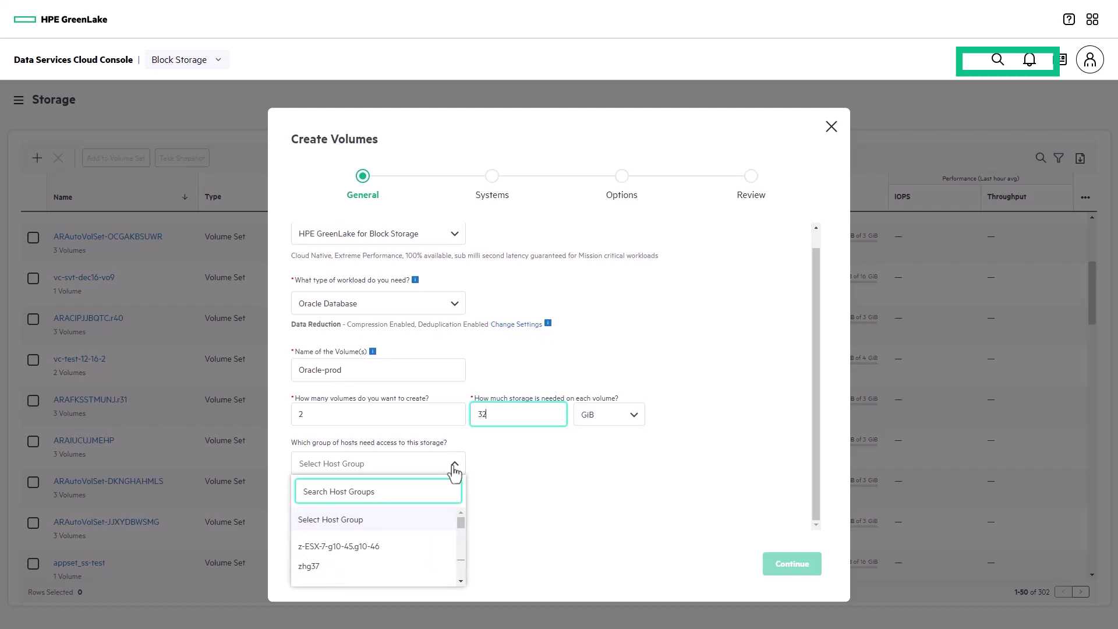
pyautogui.click(455, 465)
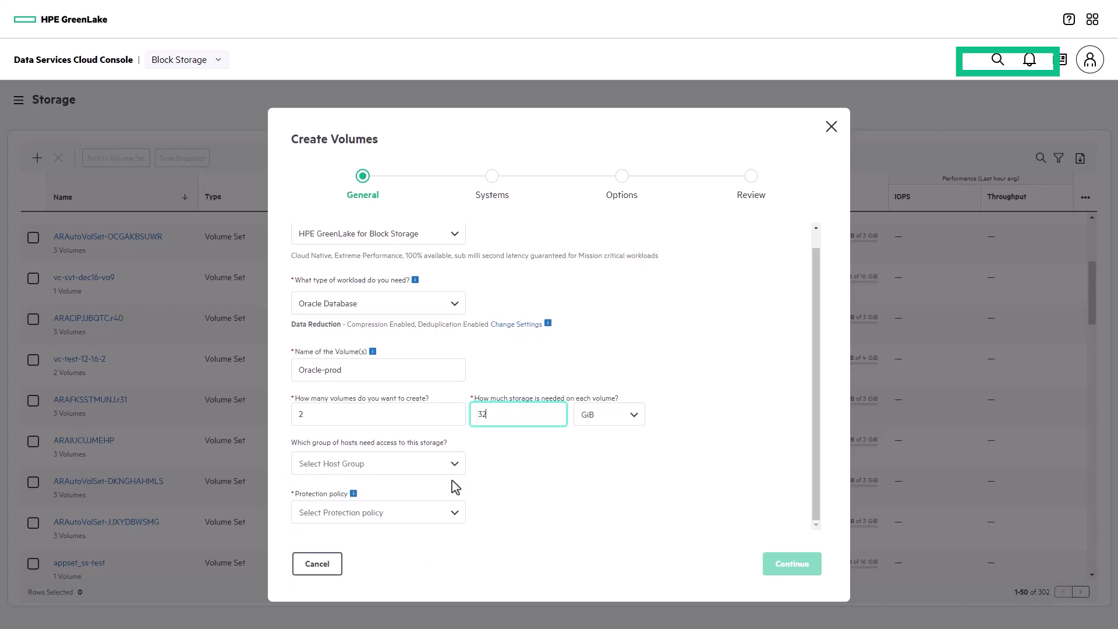
pyautogui.click(456, 524)
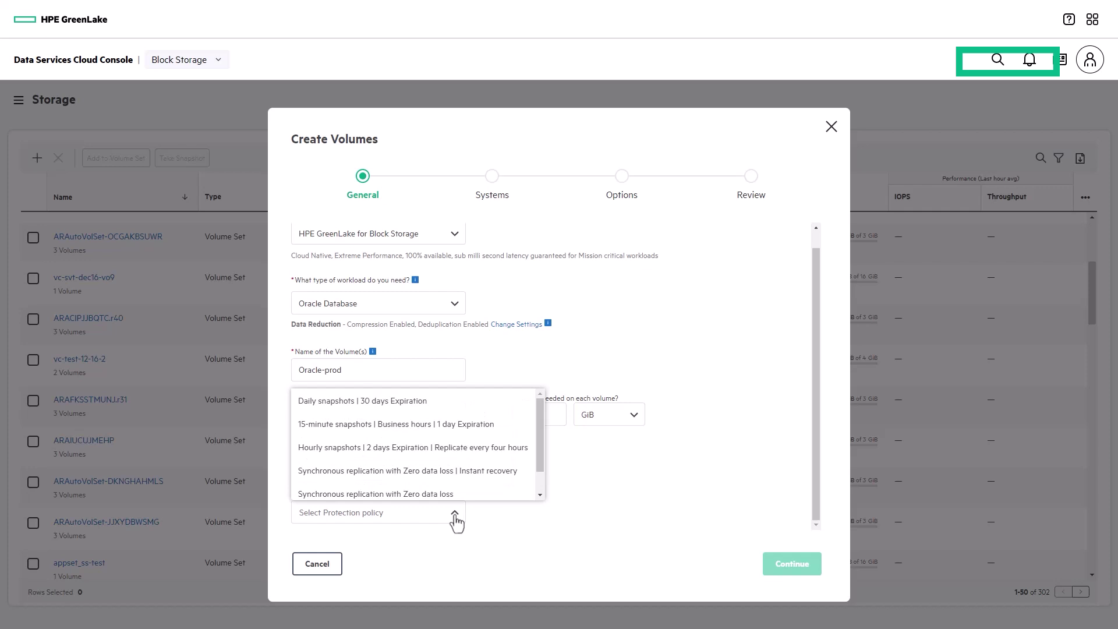
pyautogui.click(456, 524)
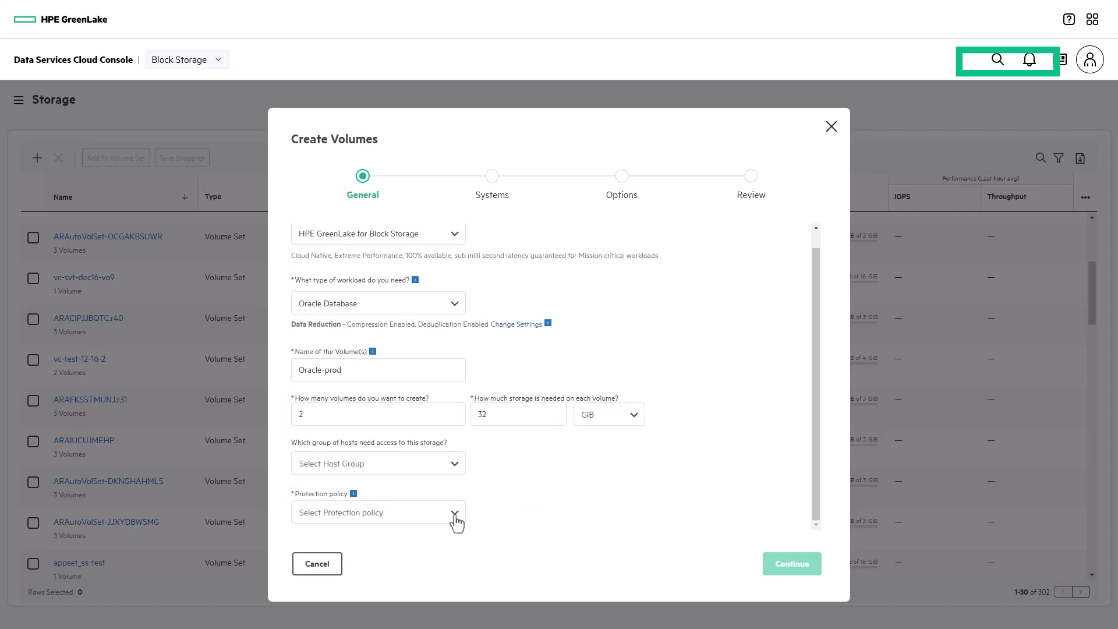
# - Read the help article on Block Storage protection policies in full screen and close it
pyautogui.moveTo(353, 492)
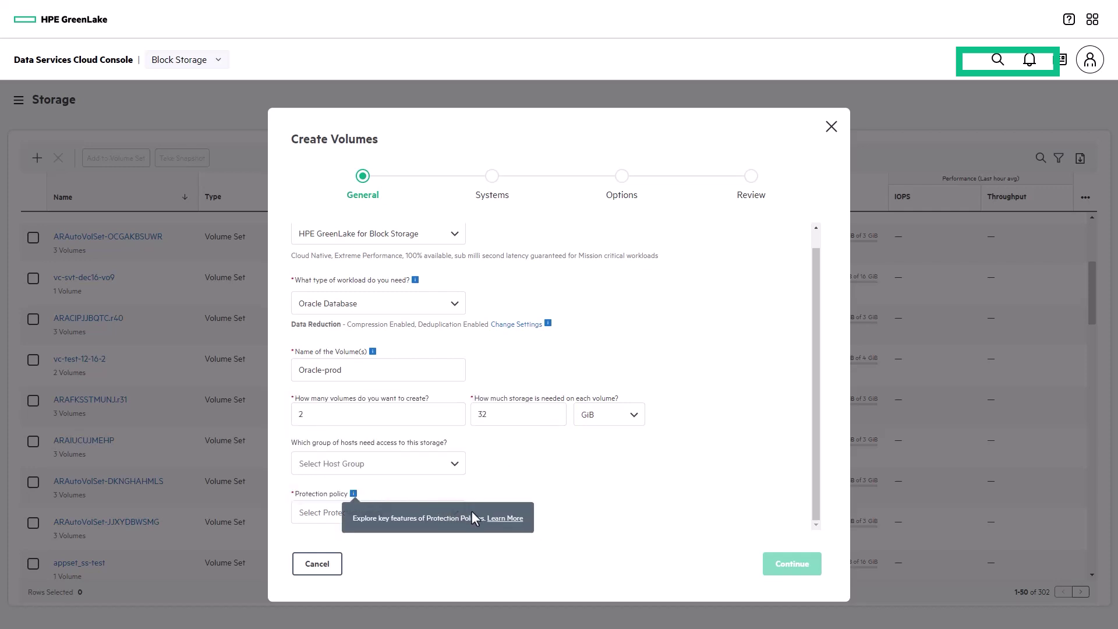
pyautogui.click(499, 520)
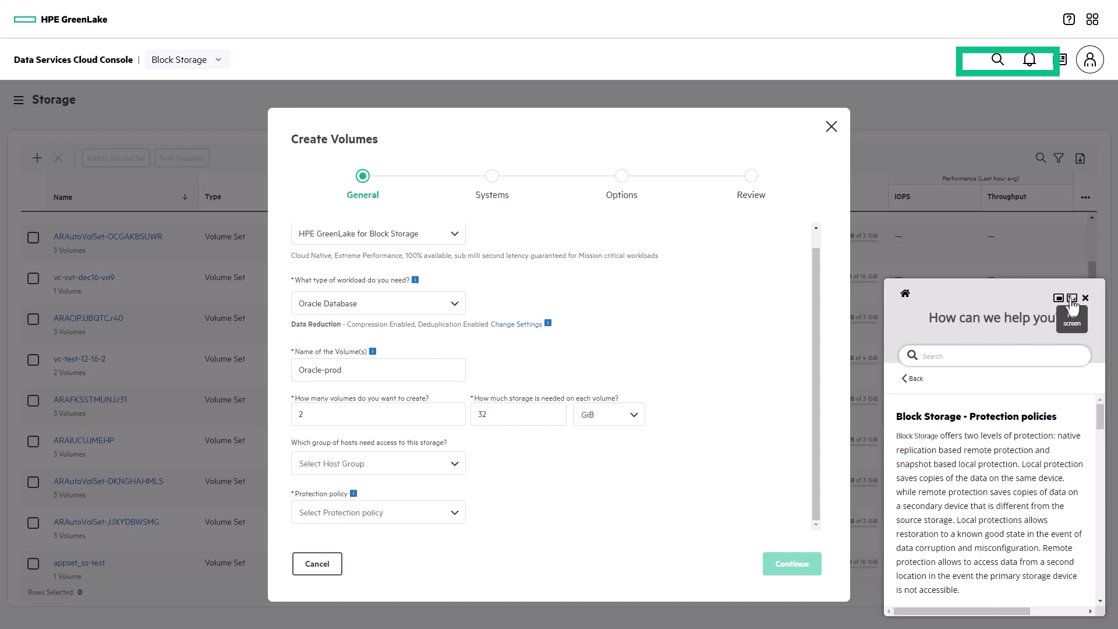
pyautogui.click(1072, 298)
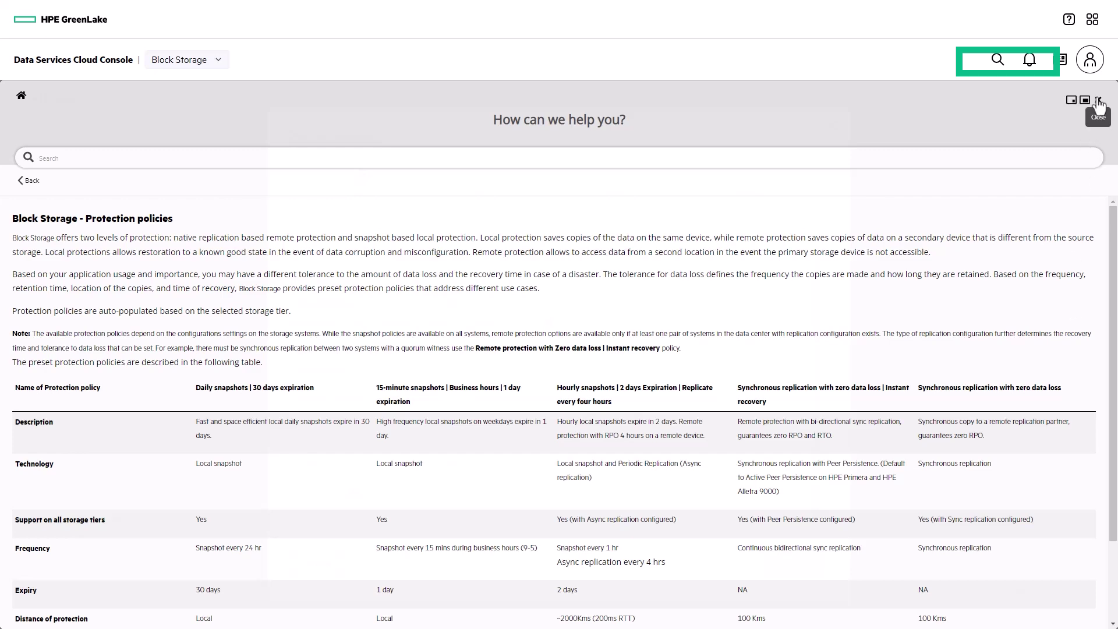
pyautogui.click(1098, 101)
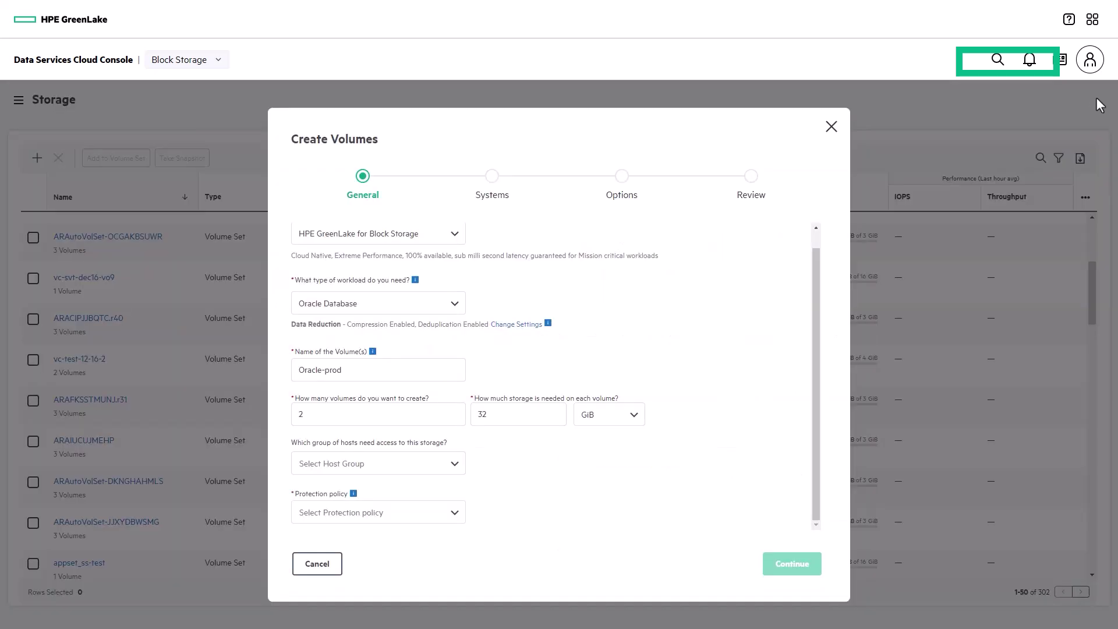
# - Choose the protection policy Synchronous replication with Zero data loss | Instant recovery and proceed to system selection
pyautogui.click(455, 515)
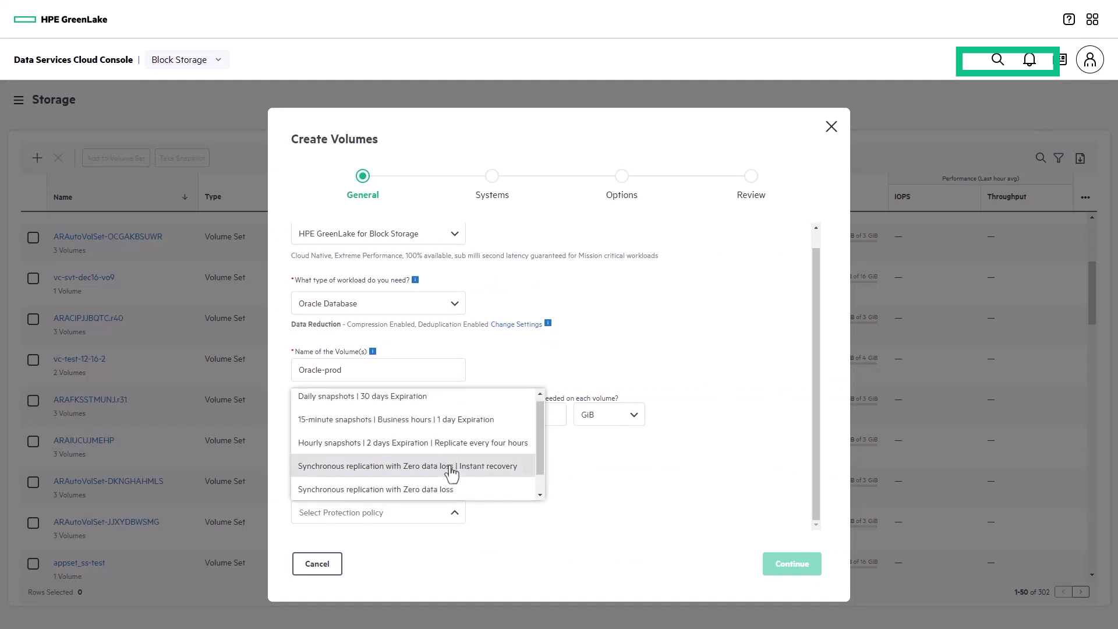
pyautogui.click(452, 469)
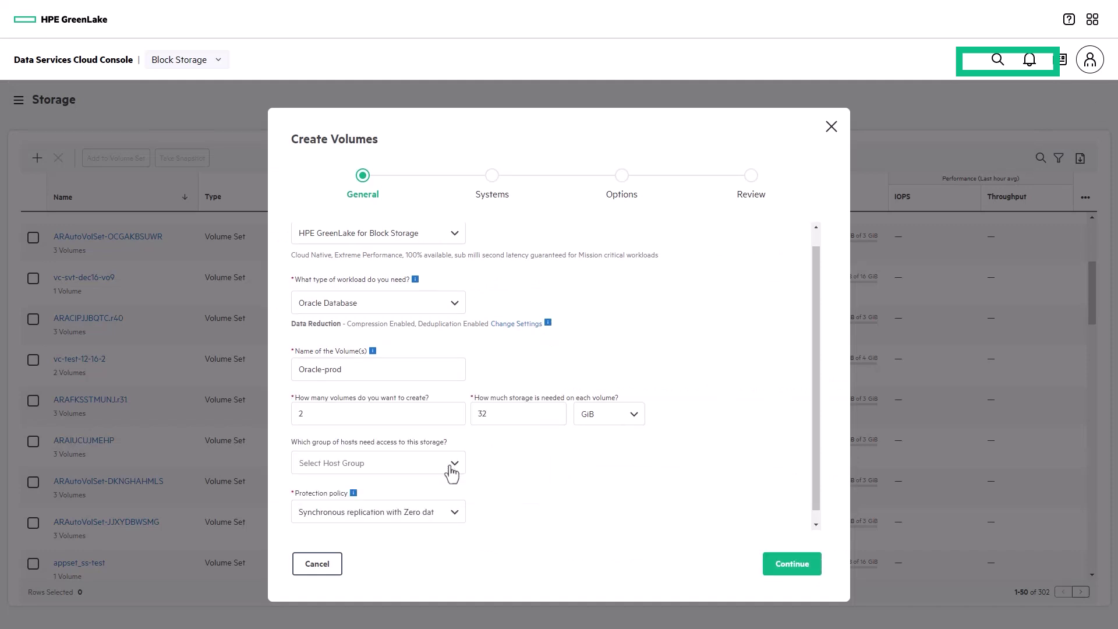
pyautogui.click(786, 563)
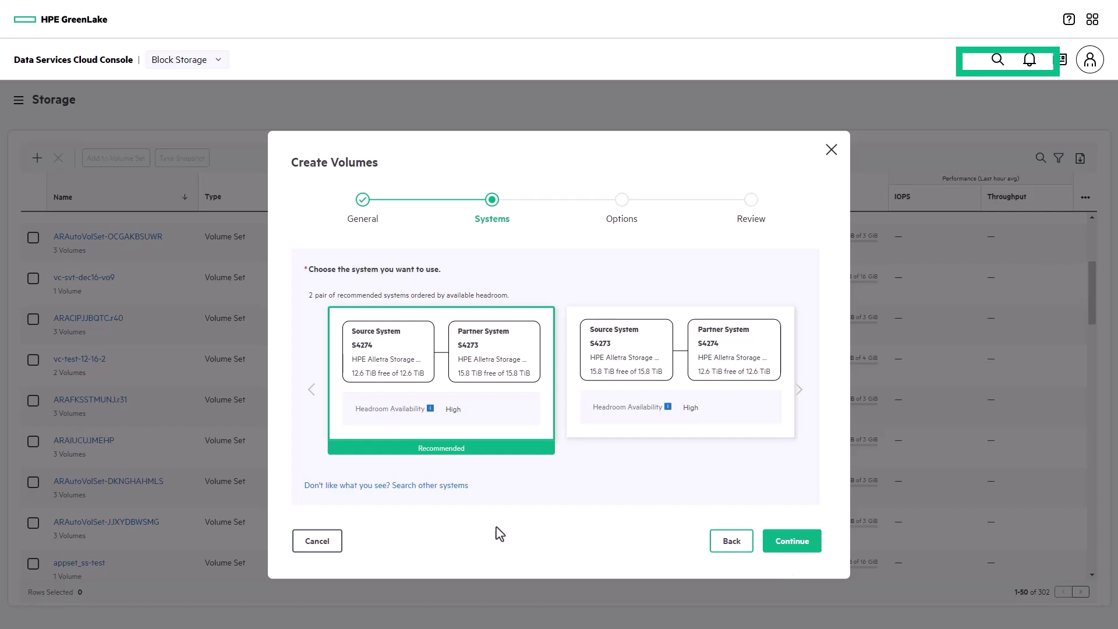
# - Check the list of other systems, return to the recommendations and continue with the recommended pair of source S4274 and partner S4273
pyautogui.click(440, 490)
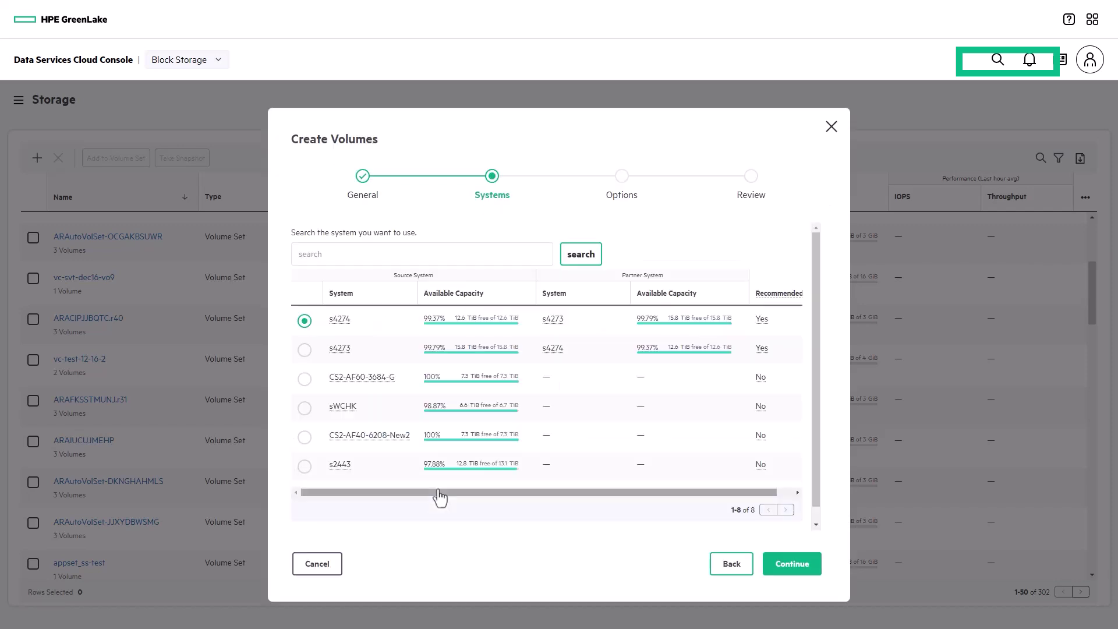
pyautogui.scroll(-1, 427, 509)
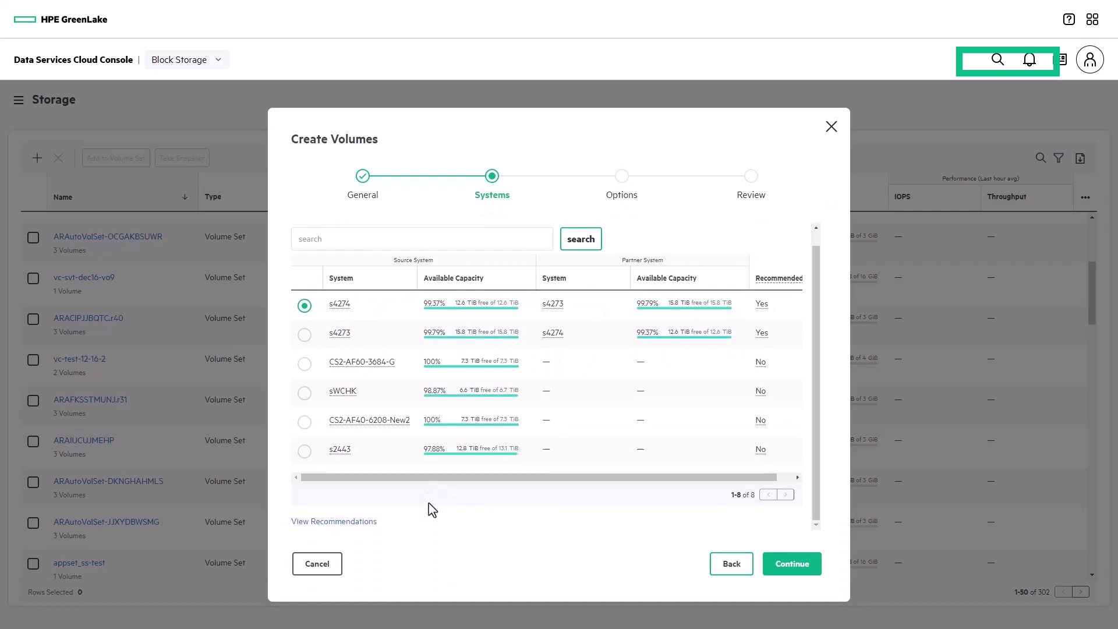
pyautogui.click(344, 522)
pyautogui.click(773, 550)
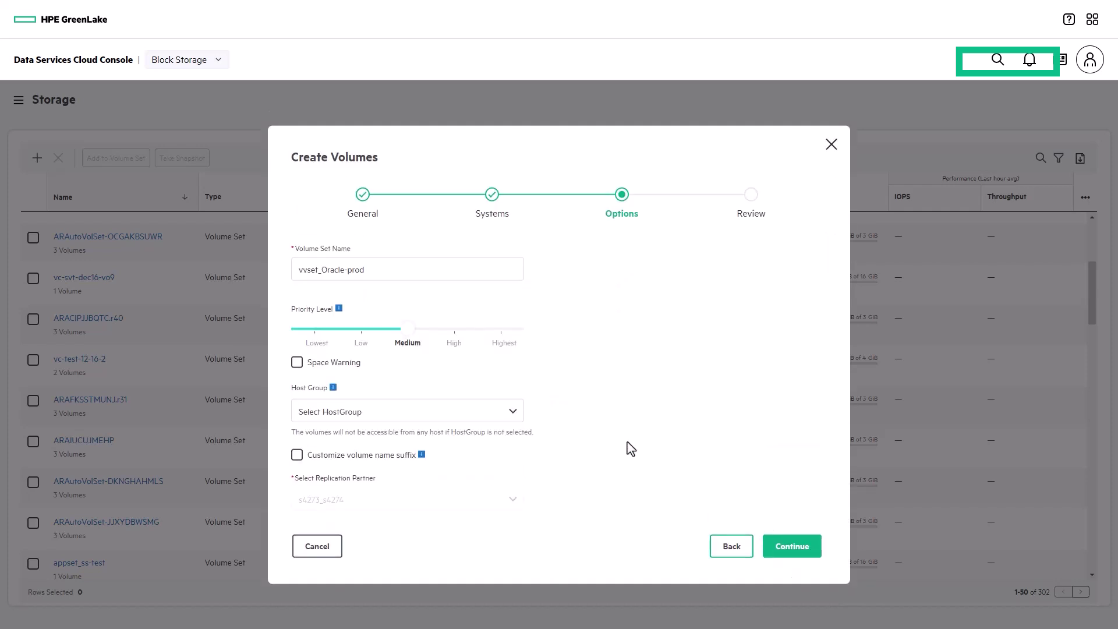
# - Assign the host group PIT20HG(sWCHM) to the vvset_Oracle-prod volume set and submit the volume creation
pyautogui.click(511, 416)
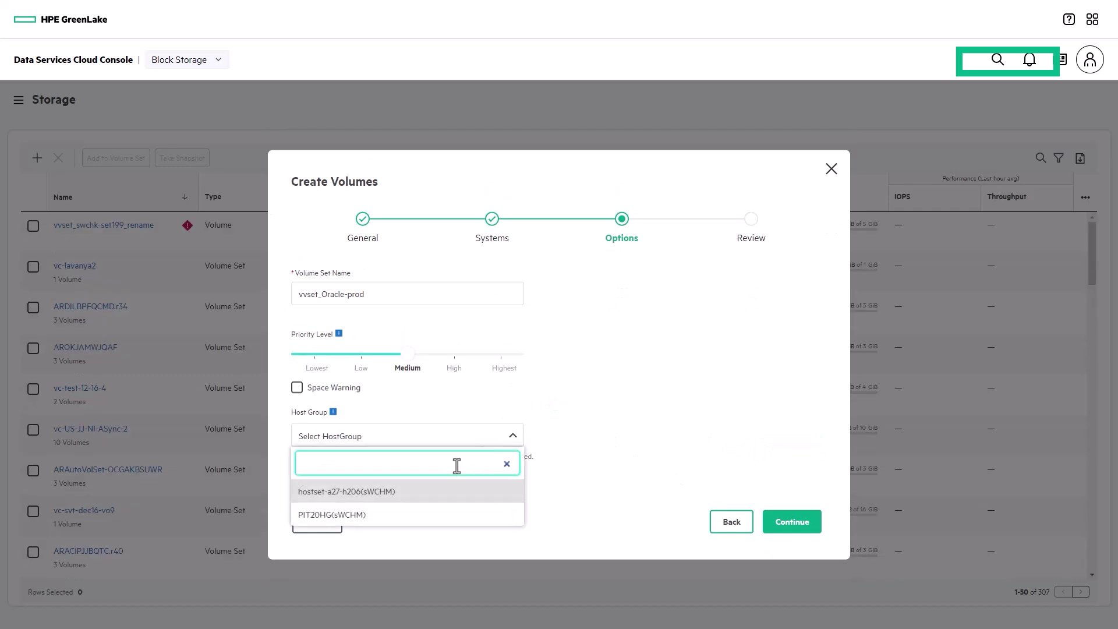
pyautogui.click(413, 518)
pyautogui.click(787, 559)
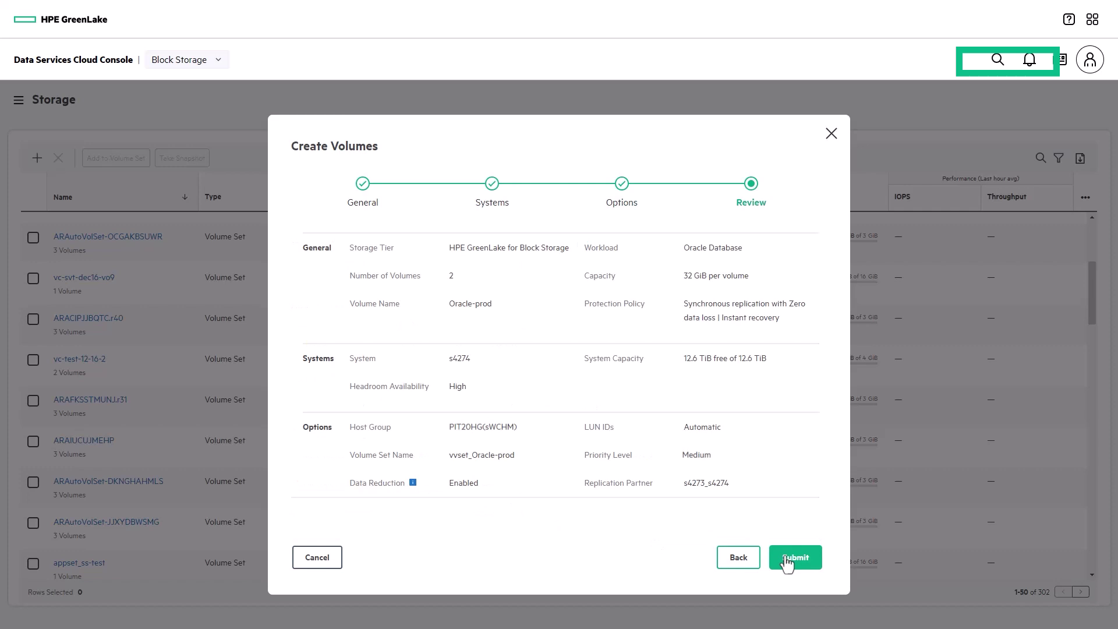
pyautogui.click(795, 557)
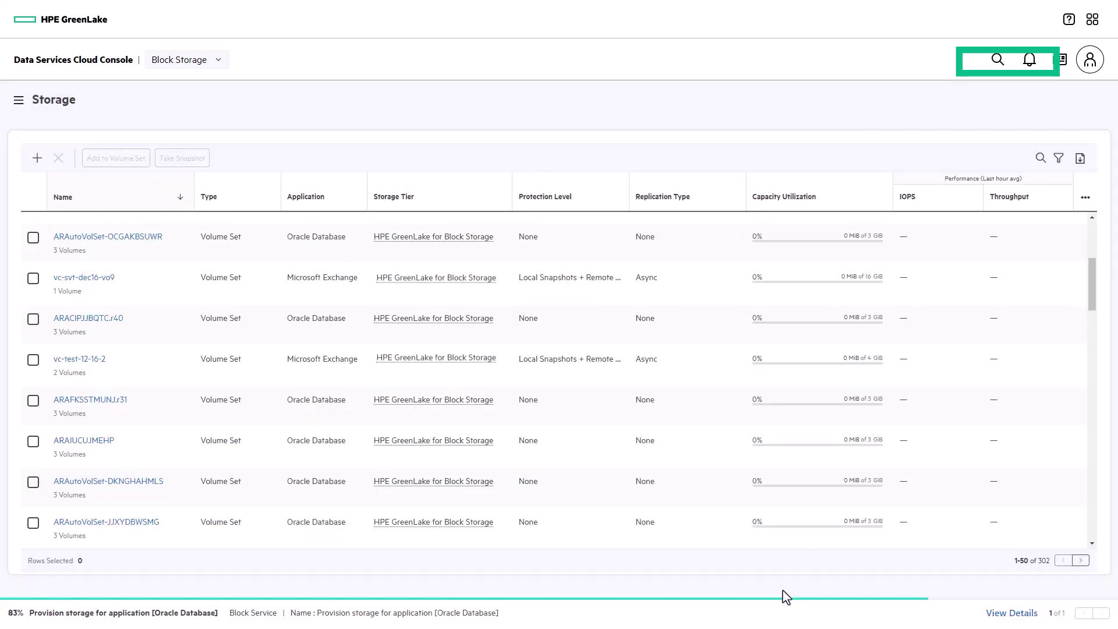
# - Search the storage list for "prod" and check which volumes belong to vvset_Oracle-prod
pyautogui.click(1040, 158)
pyautogui.write('p')
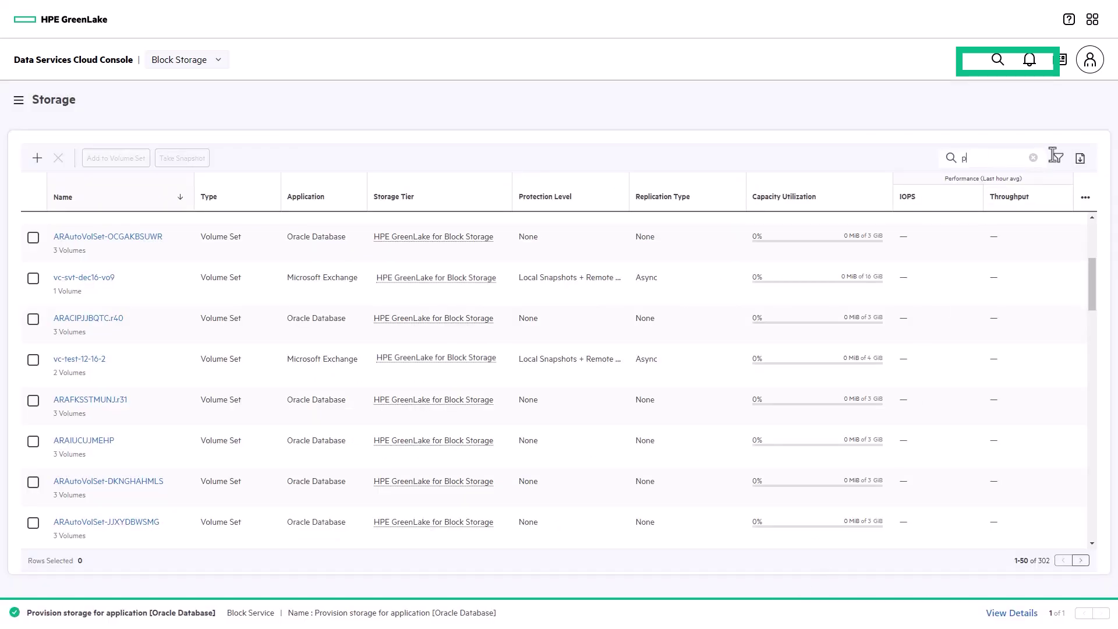
pyautogui.write('rod')
pyautogui.moveTo(102, 265)
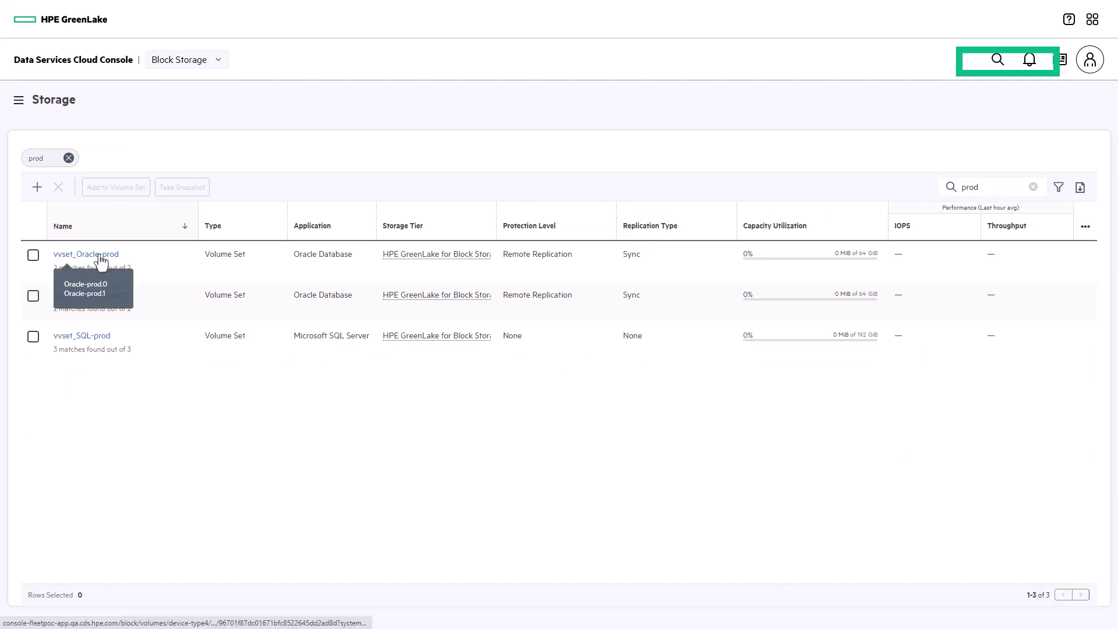
# - Open the vvset_Oracle-prod volume set and check the details of its Synchronous Replication policy
pyautogui.click(100, 256)
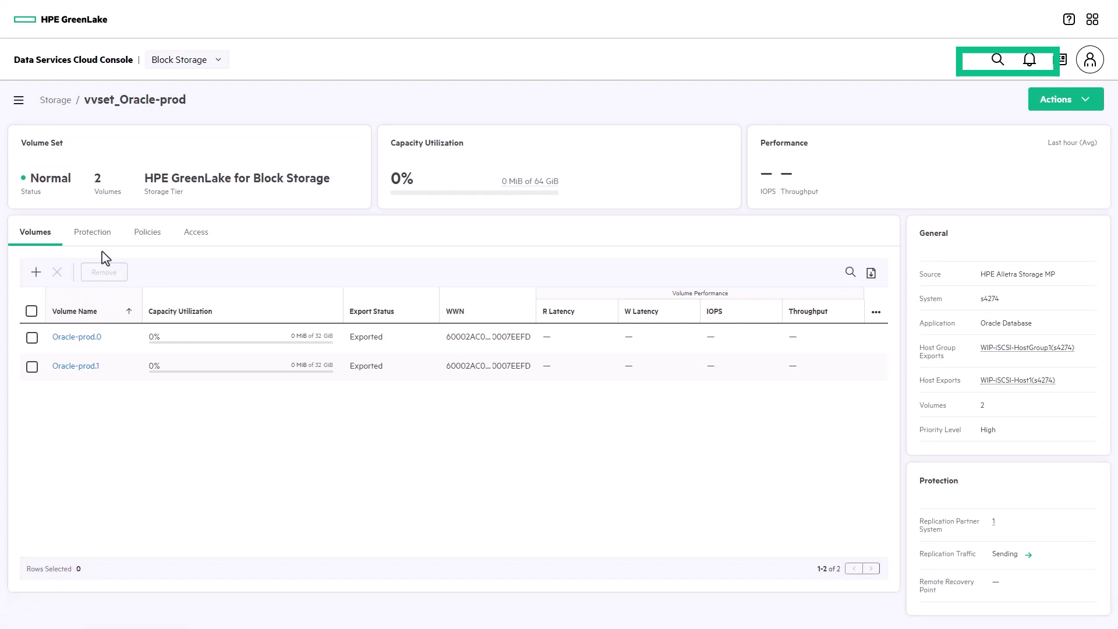
pyautogui.click(151, 240)
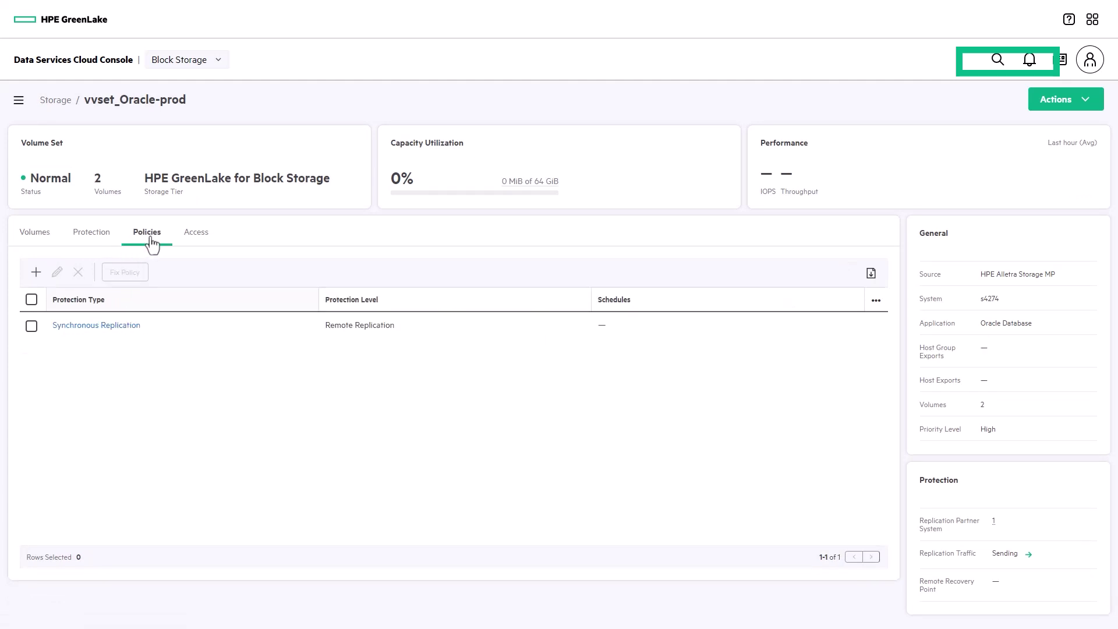
pyautogui.click(105, 327)
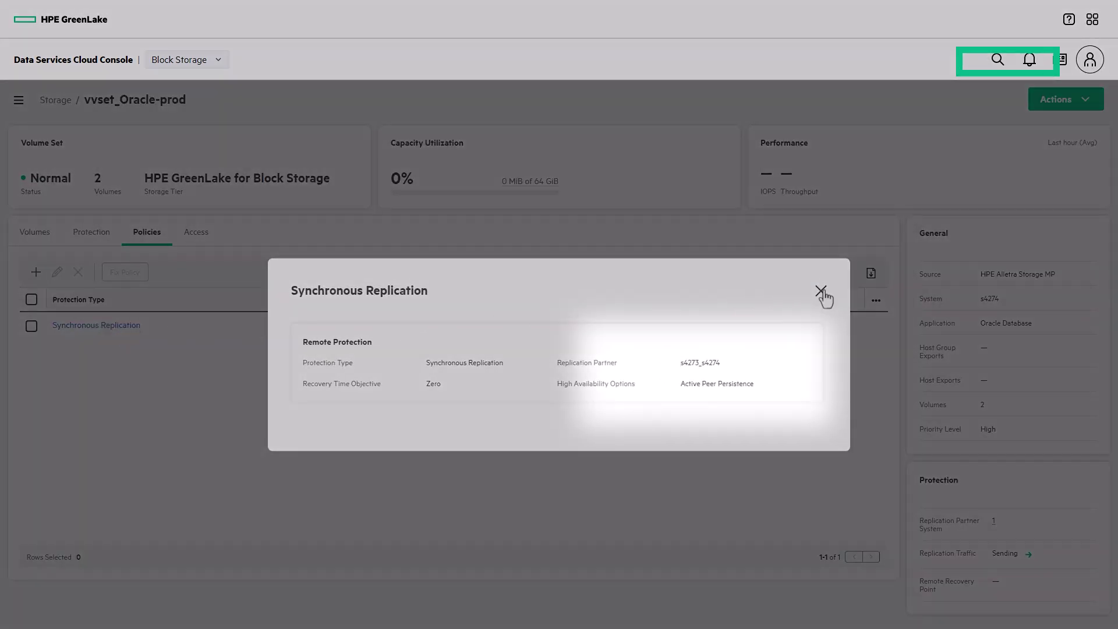
pyautogui.click(821, 291)
# - Check the replicated volumes and sync status of the restore point vvset_Oracle-prod.r0
pyautogui.click(92, 235)
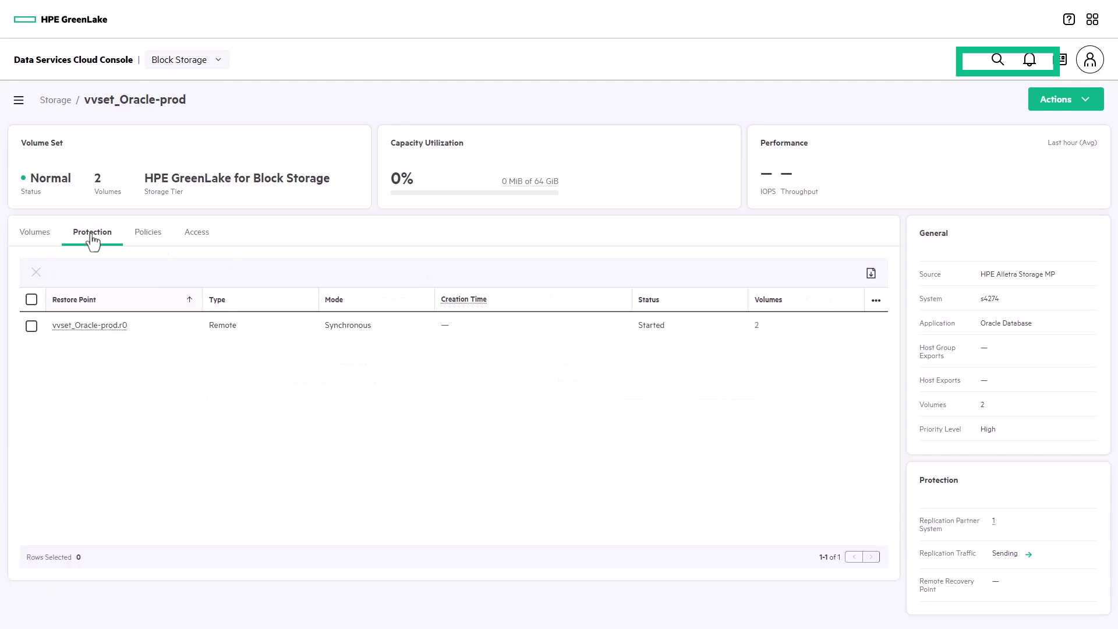
pyautogui.click(757, 327)
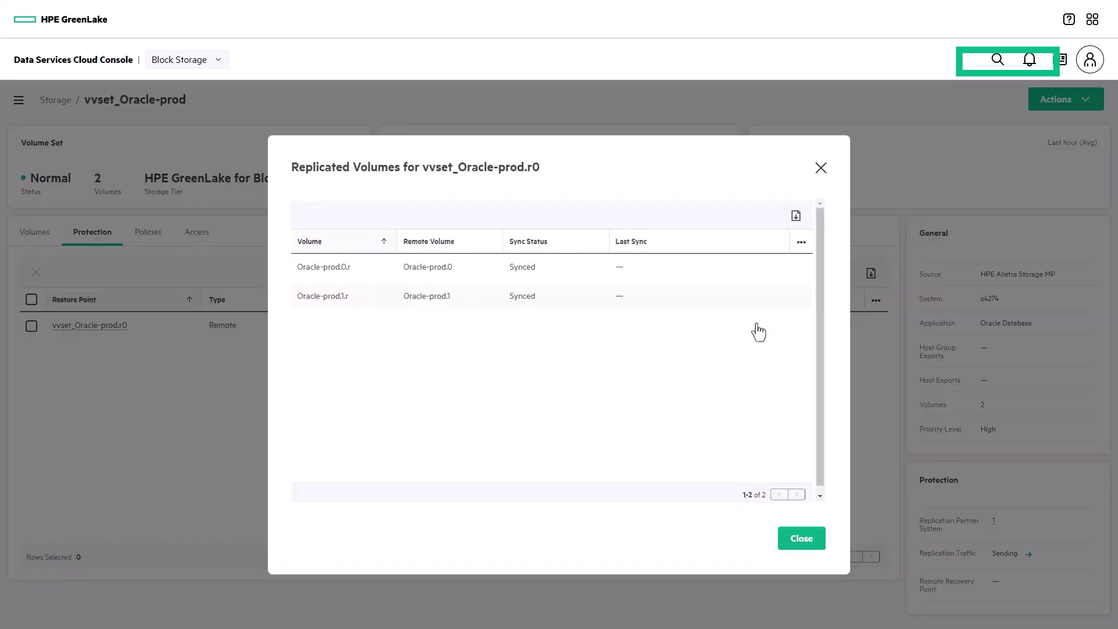
pyautogui.click(791, 537)
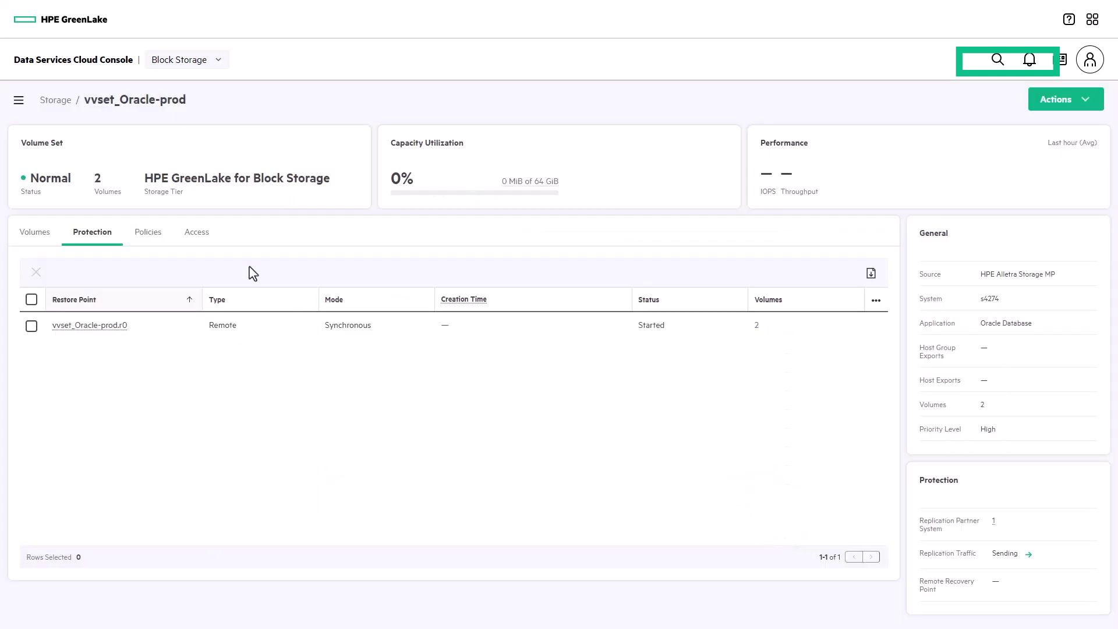
# - Check which hosts have access to vvset_Oracle-prod and which actions are available for the volume set
pyautogui.click(195, 237)
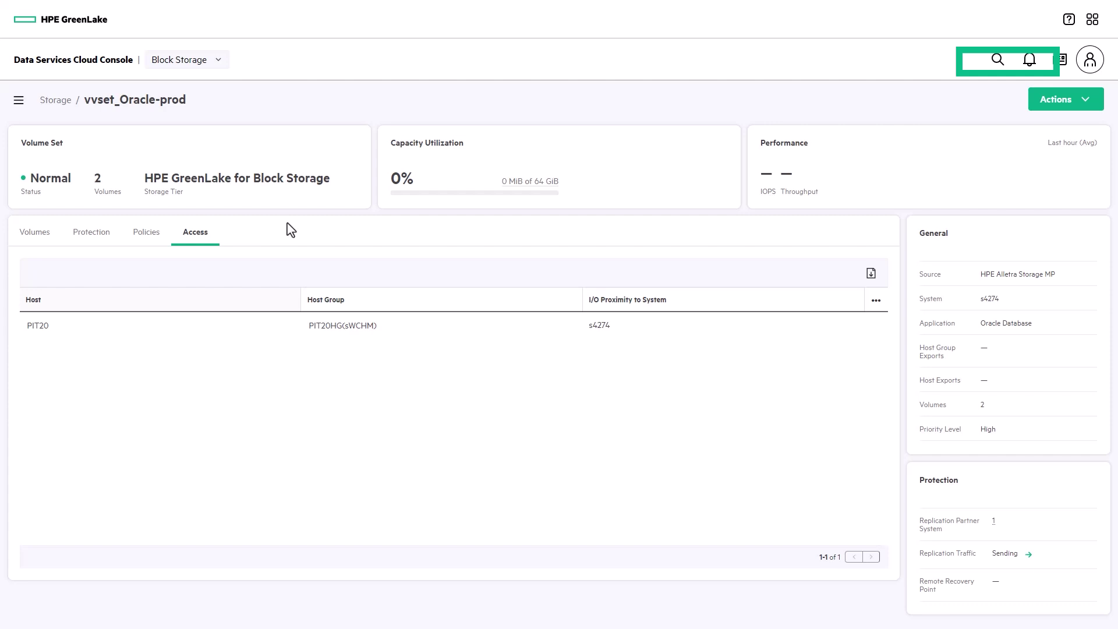
pyautogui.click(1100, 103)
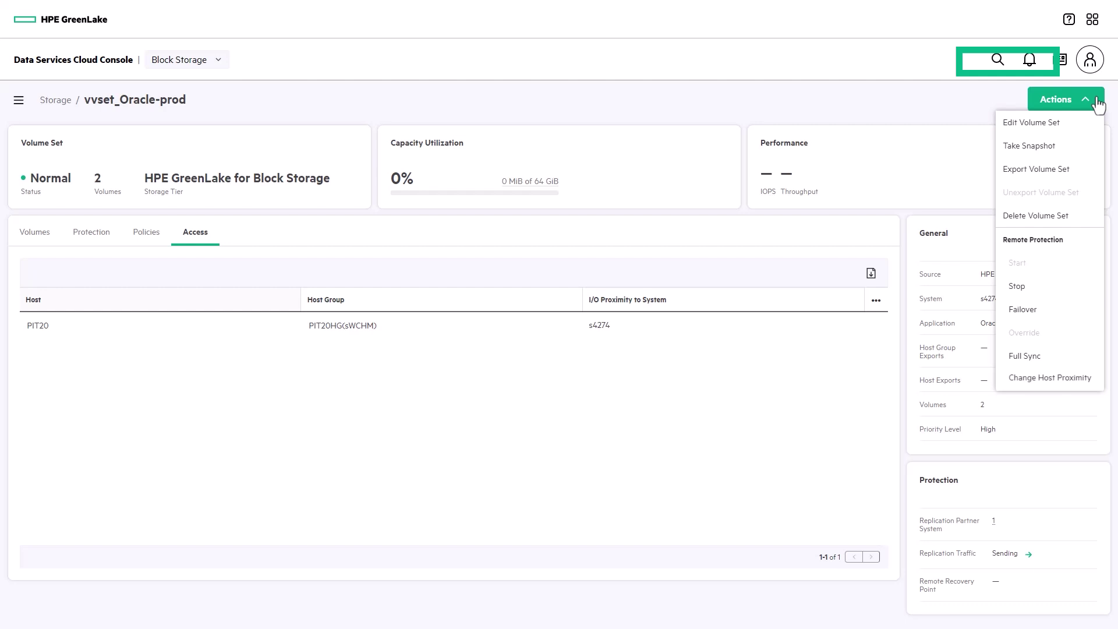
pyautogui.click(1098, 103)
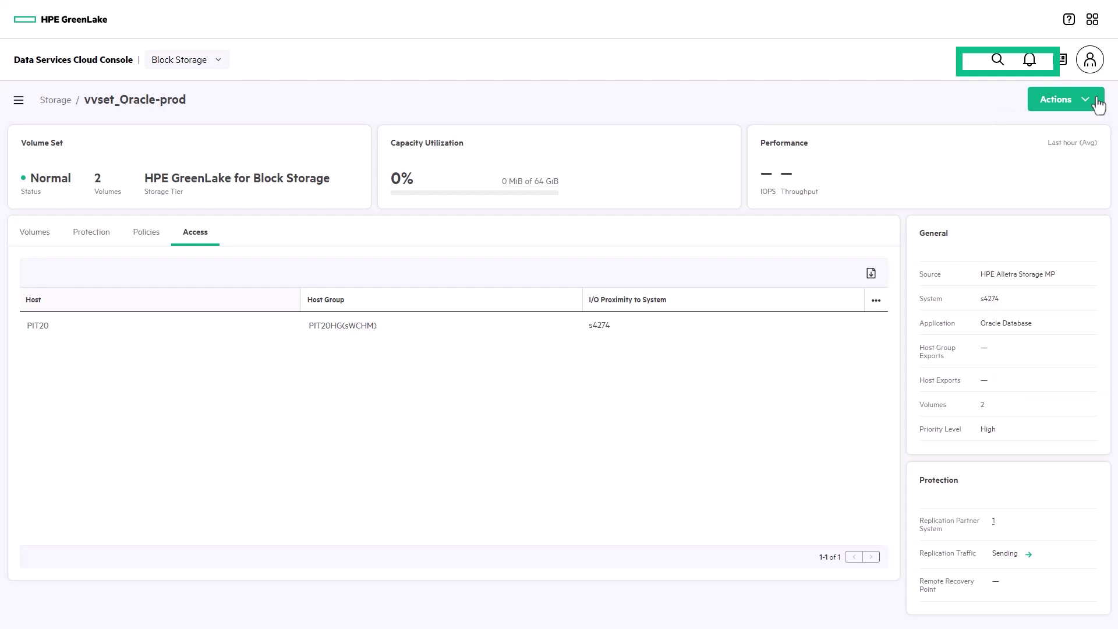
# - Open the vvset_SQL-prod volume set from the storage list and start adding a protection policy
pyautogui.click(54, 103)
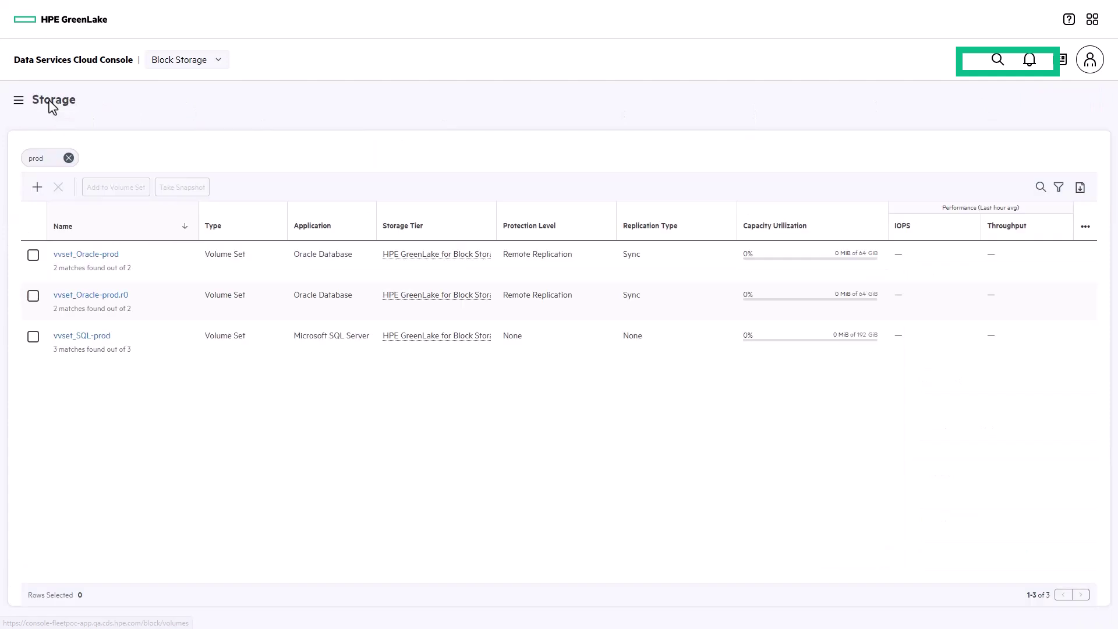
pyautogui.click(81, 341)
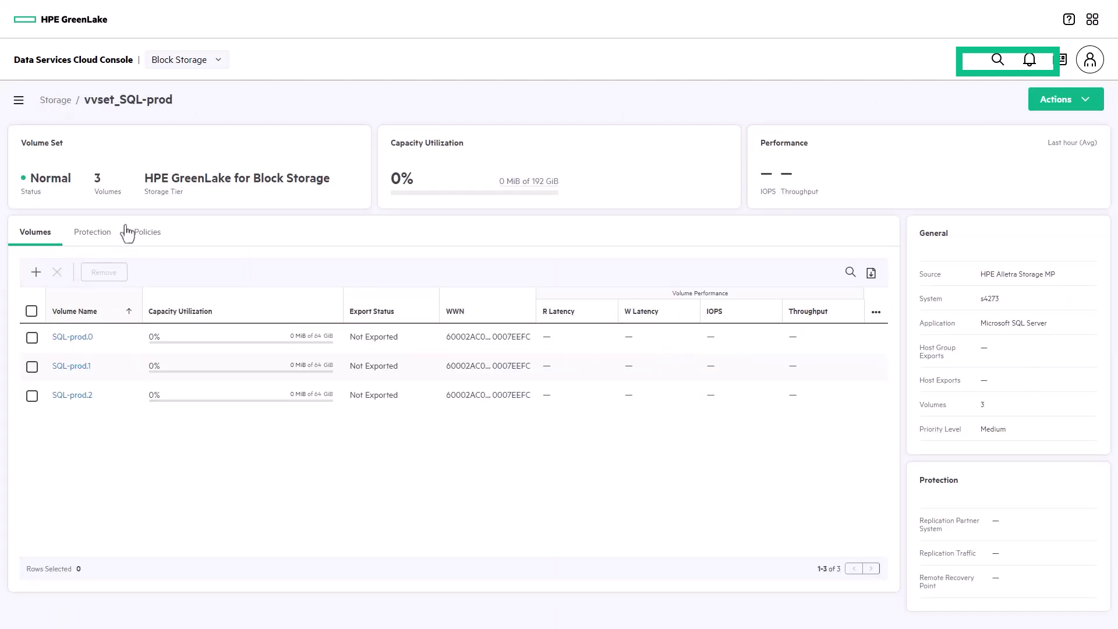
pyautogui.click(136, 233)
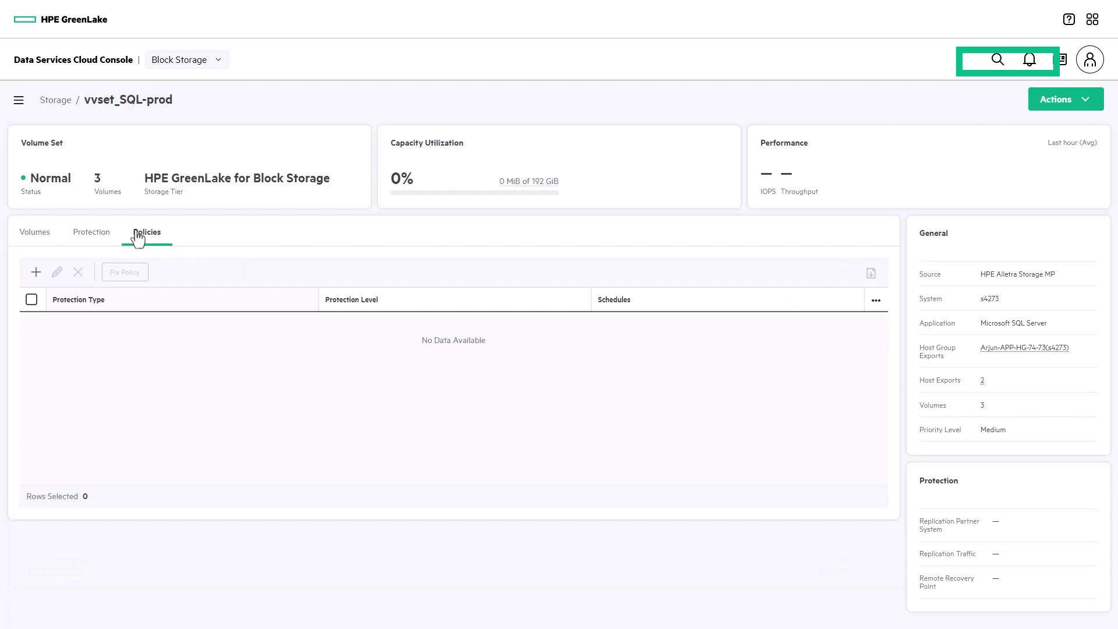
pyautogui.click(36, 272)
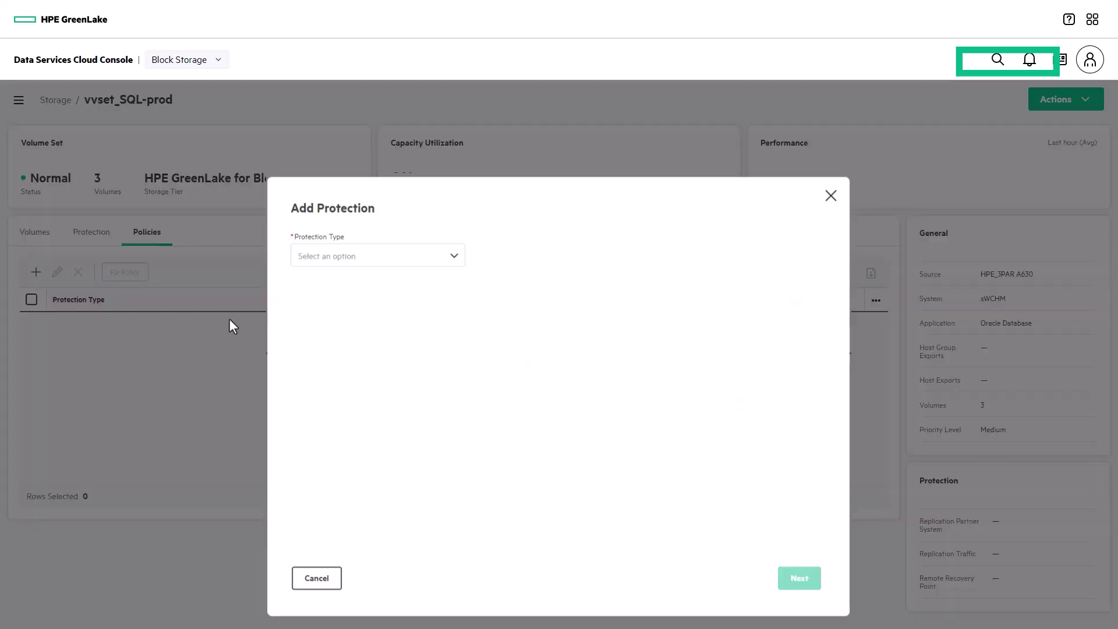
# - Review the settings offered for Synchronous Replication protection and return to the protection type selection
pyautogui.click(409, 264)
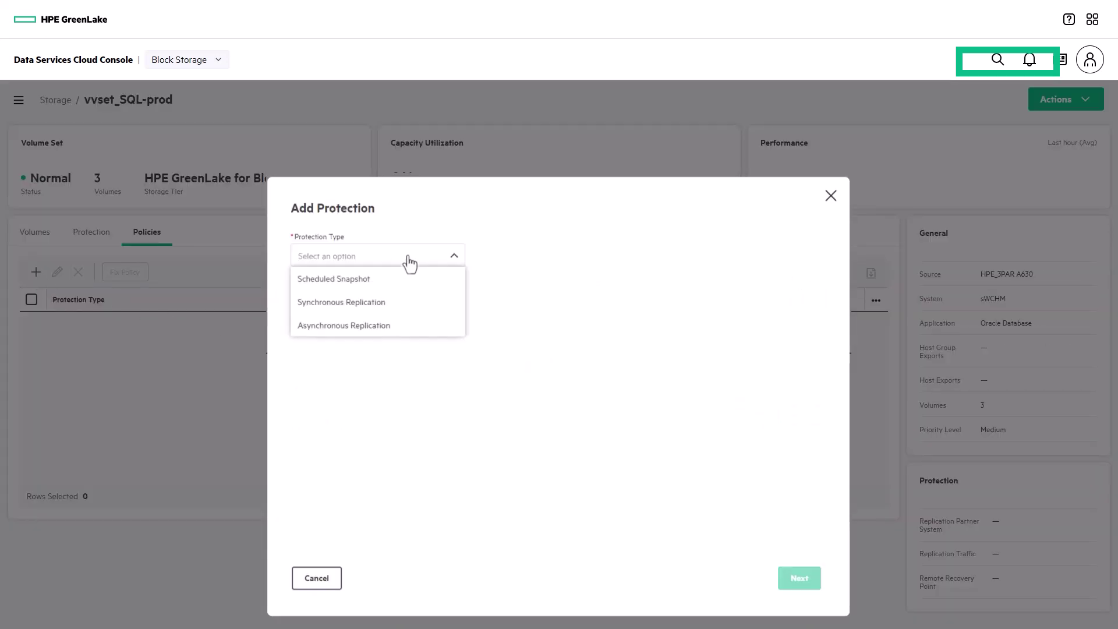
pyautogui.click(392, 303)
pyautogui.click(799, 578)
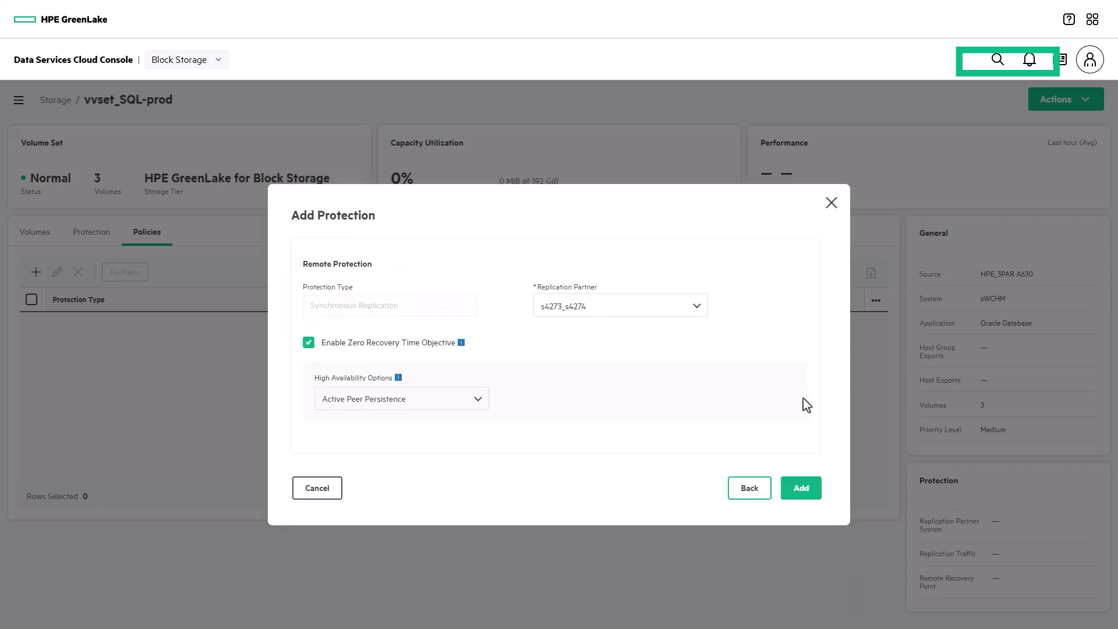
pyautogui.click(750, 488)
# - Review the Asynchronous Replication settings, including the recovery point objective units, and return to the protection type selection
pyautogui.click(444, 256)
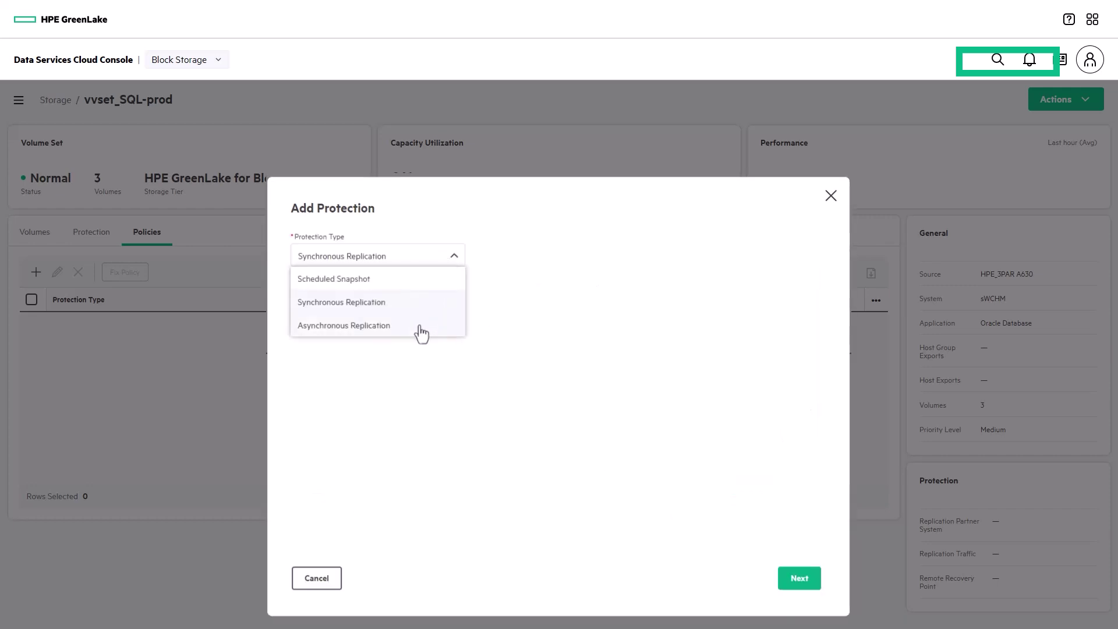
pyautogui.click(421, 333)
pyautogui.click(799, 578)
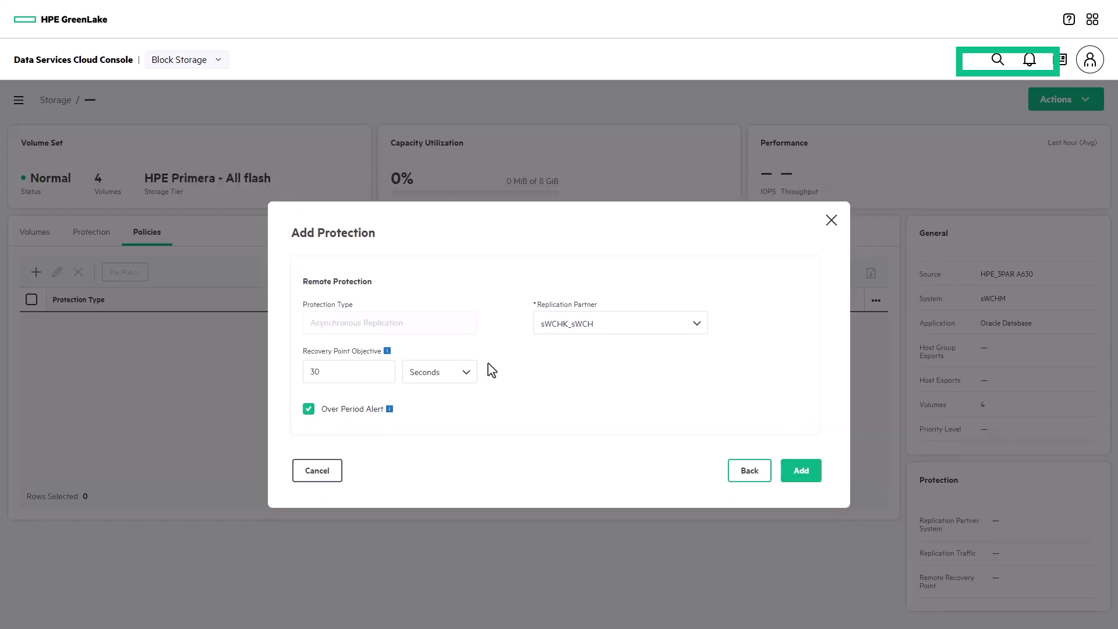
pyautogui.click(467, 373)
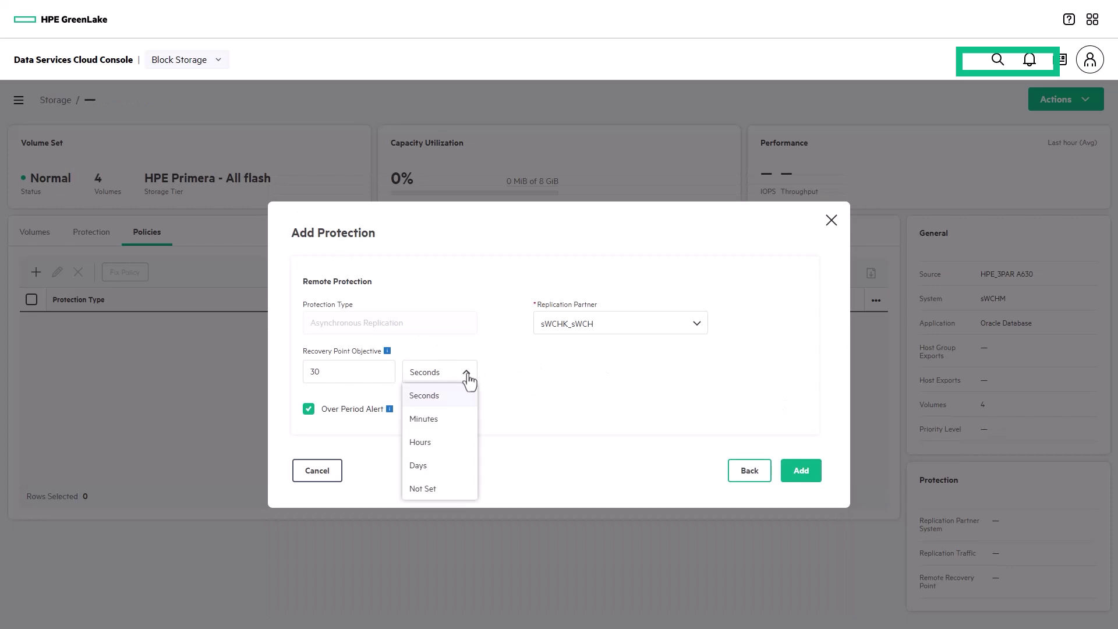
pyautogui.click(469, 379)
pyautogui.click(750, 470)
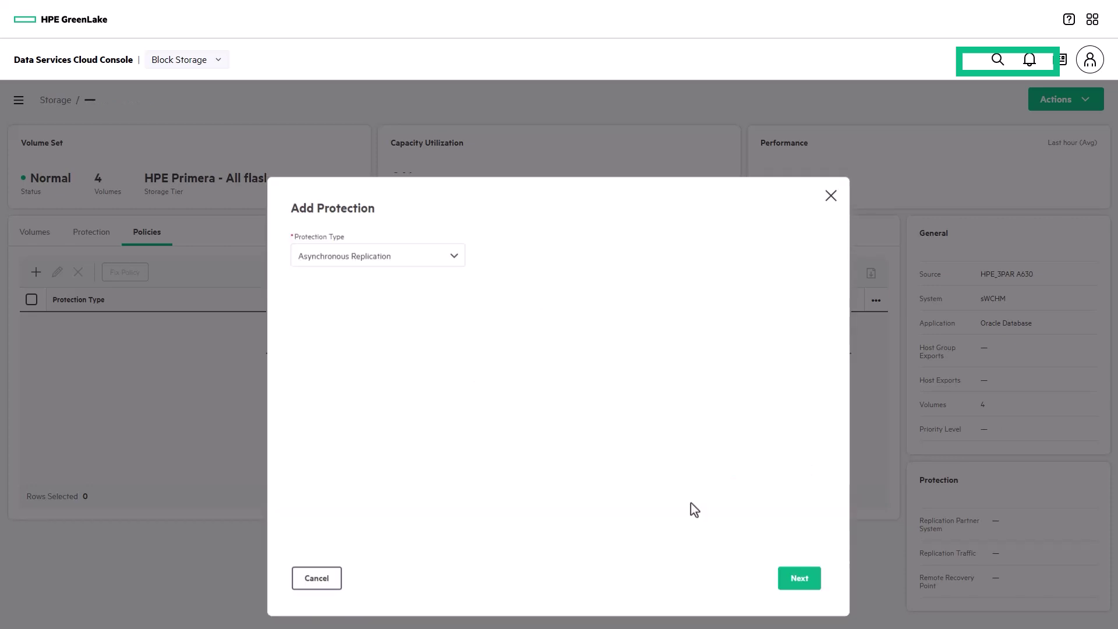
# - Choose Scheduled Snapshot protection with a recovery point every 30 minutes, excluding Sunday and Saturday
pyautogui.click(449, 268)
pyautogui.click(439, 282)
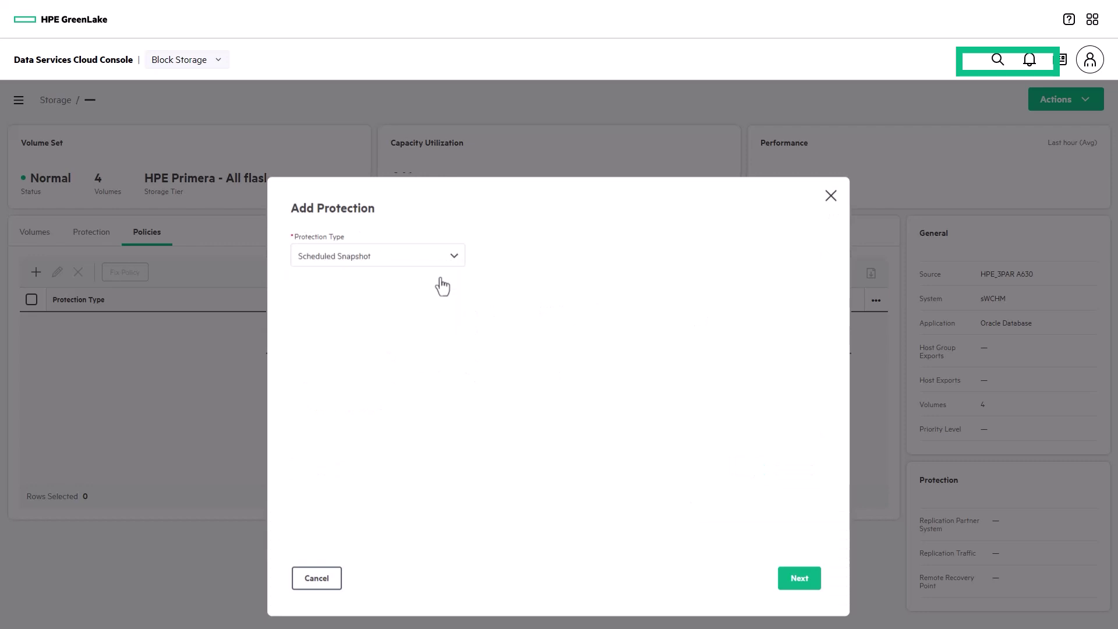
pyautogui.click(799, 579)
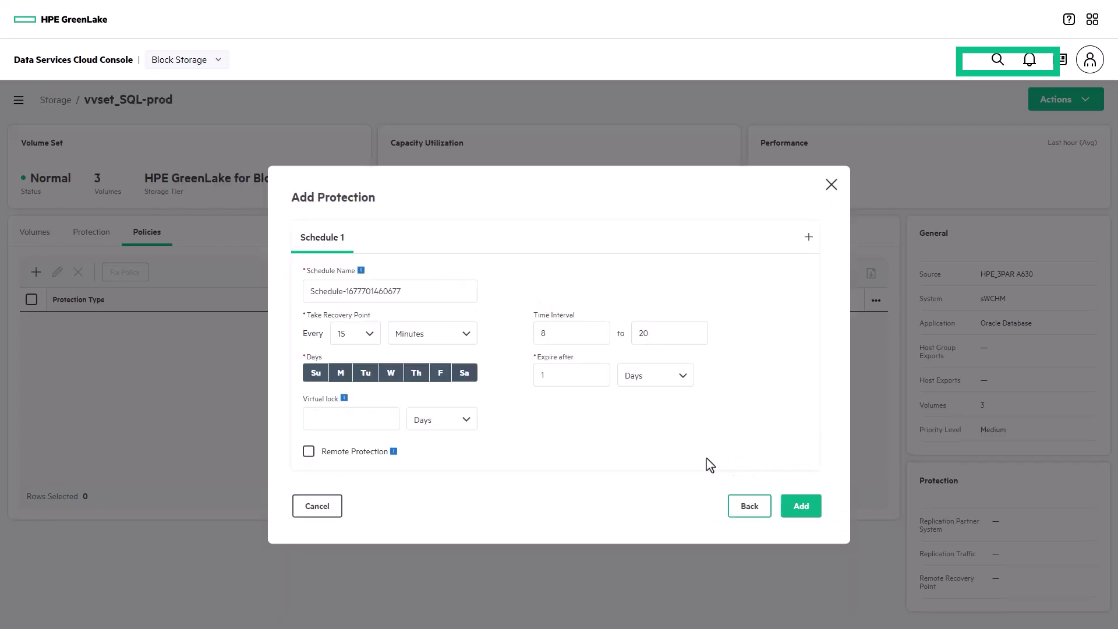
pyautogui.click(368, 335)
pyautogui.click(342, 403)
pyautogui.click(316, 376)
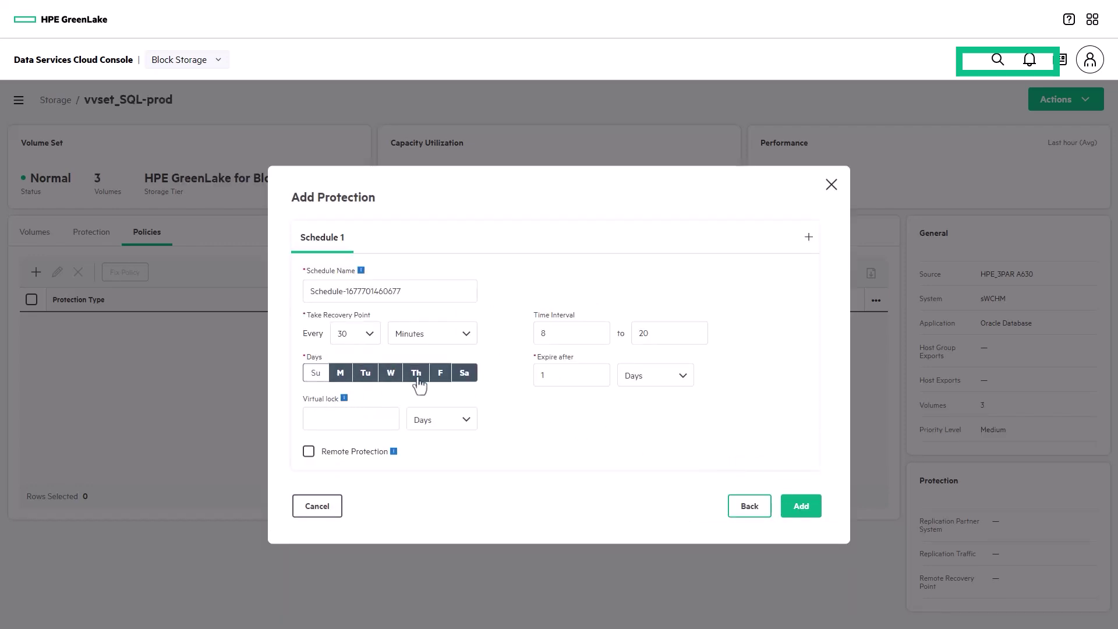
pyautogui.click(464, 373)
# - Set the snapshot schedule's time interval to start at 6 and its snapshots to expire after 14 days
pyautogui.doubleClick(544, 334)
pyautogui.write('6')
pyautogui.click(556, 375)
pyautogui.write('14')
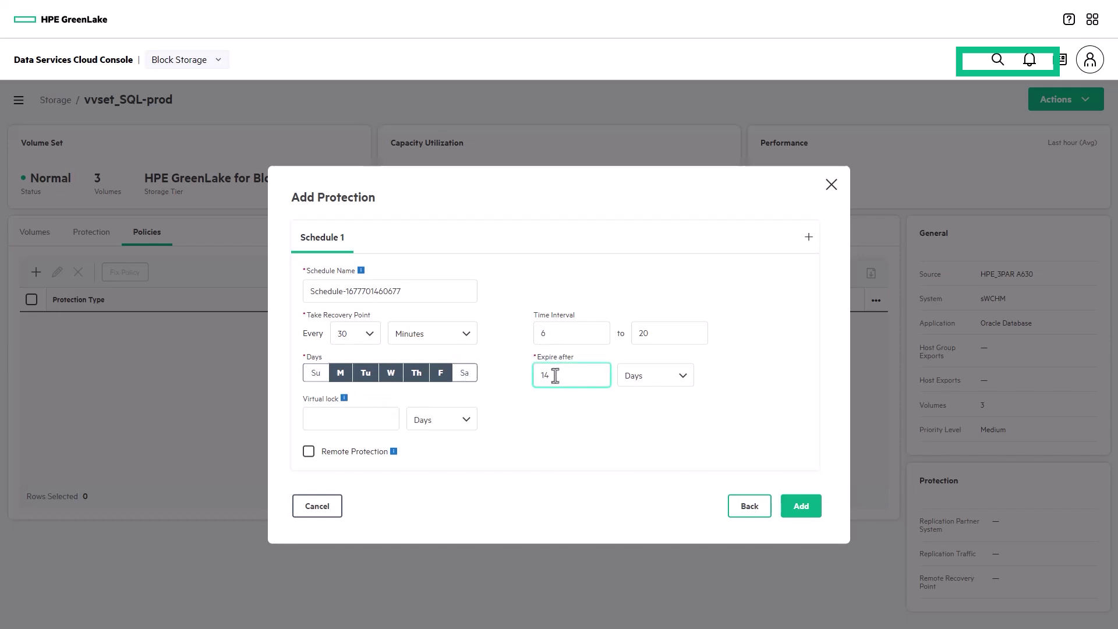
# - Check the remote protection options for the snapshot schedule, leaving remote protection disabled
pyautogui.moveTo(344, 402)
pyautogui.click(308, 455)
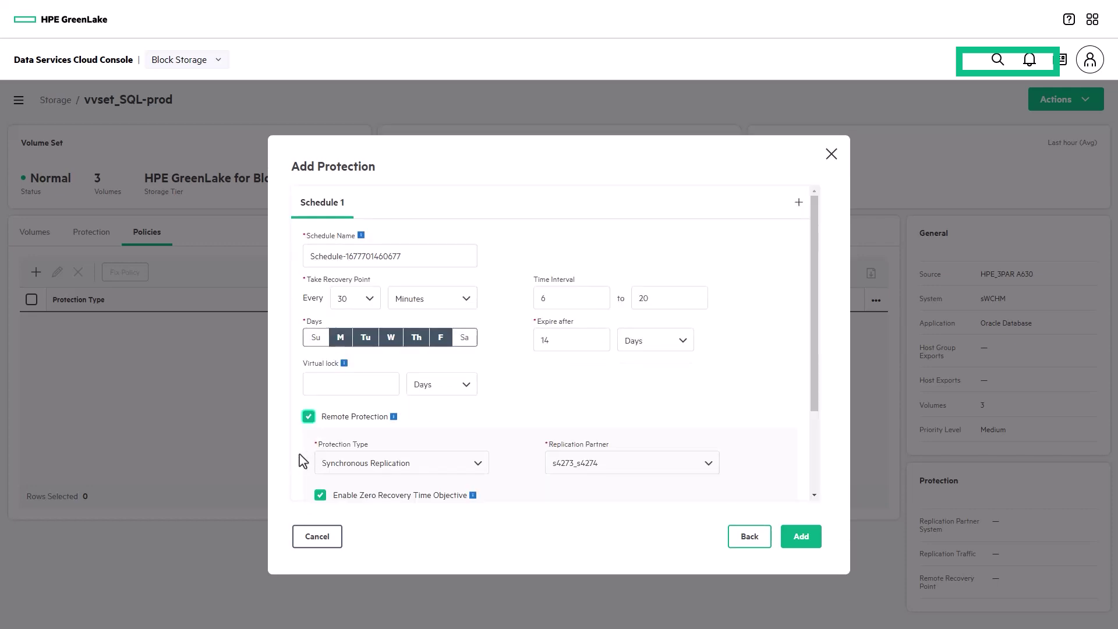
pyautogui.click(308, 417)
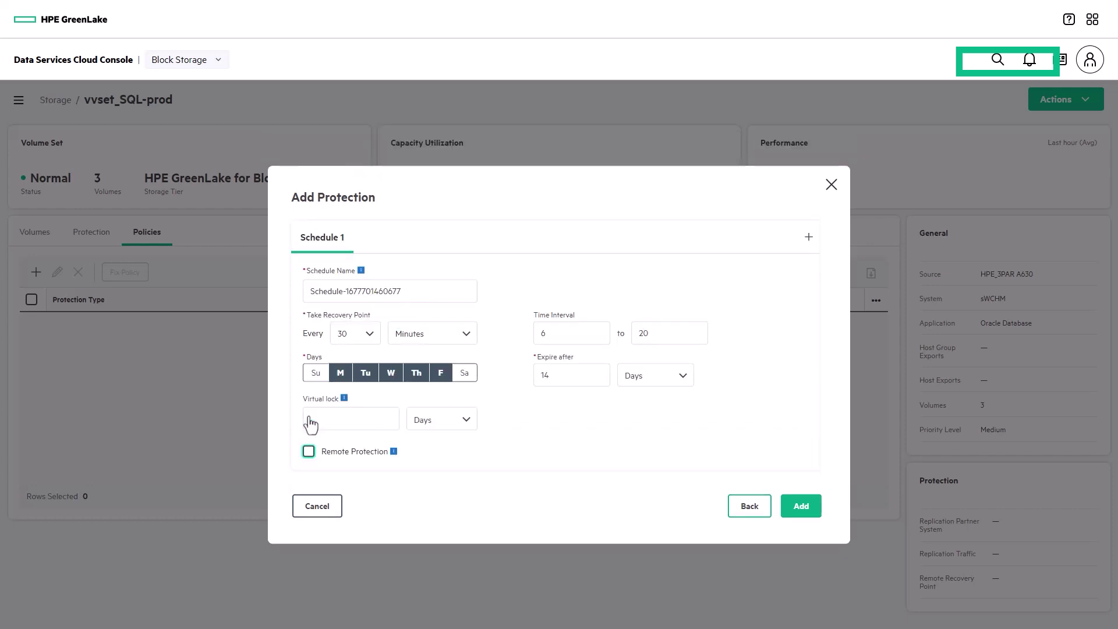
# - Add the scheduled snapshot protection to vvset_SQL-prod and accept the confirmation
pyautogui.click(801, 506)
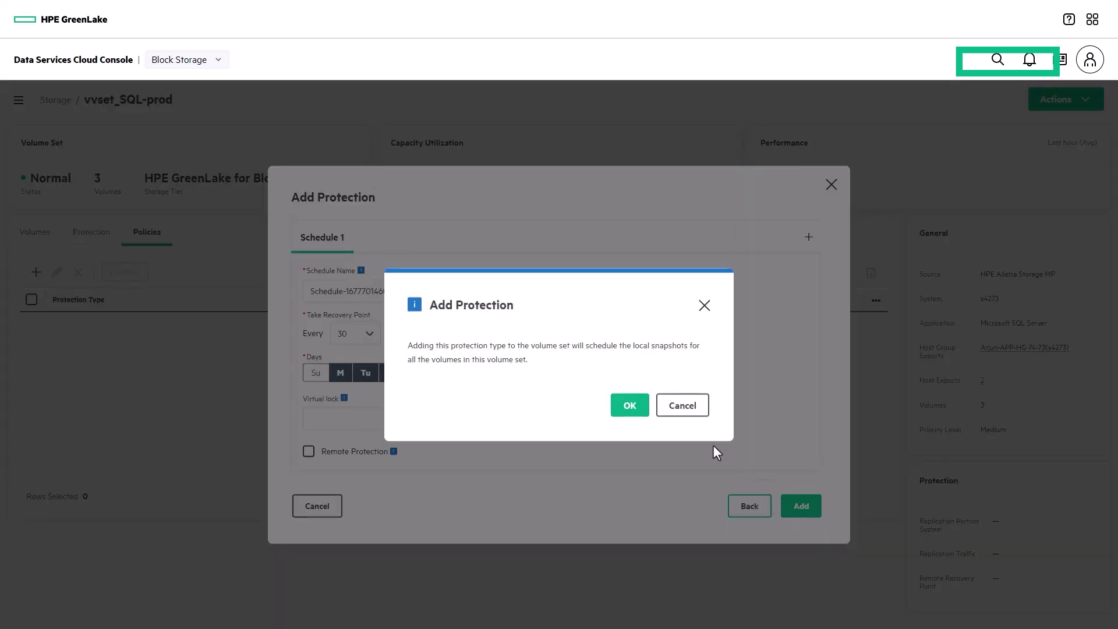
pyautogui.click(630, 406)
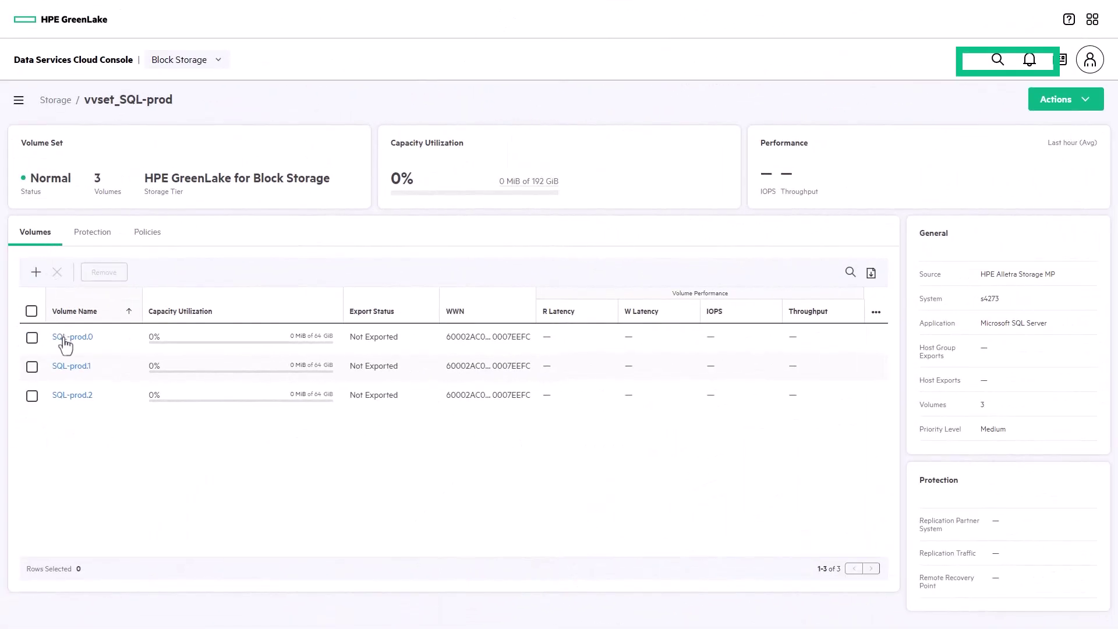
# - Restore volume SQL-prod.0 from its snapshot SQL-prod.0.230301140000, overwriting the volume's data
pyautogui.click(66, 341)
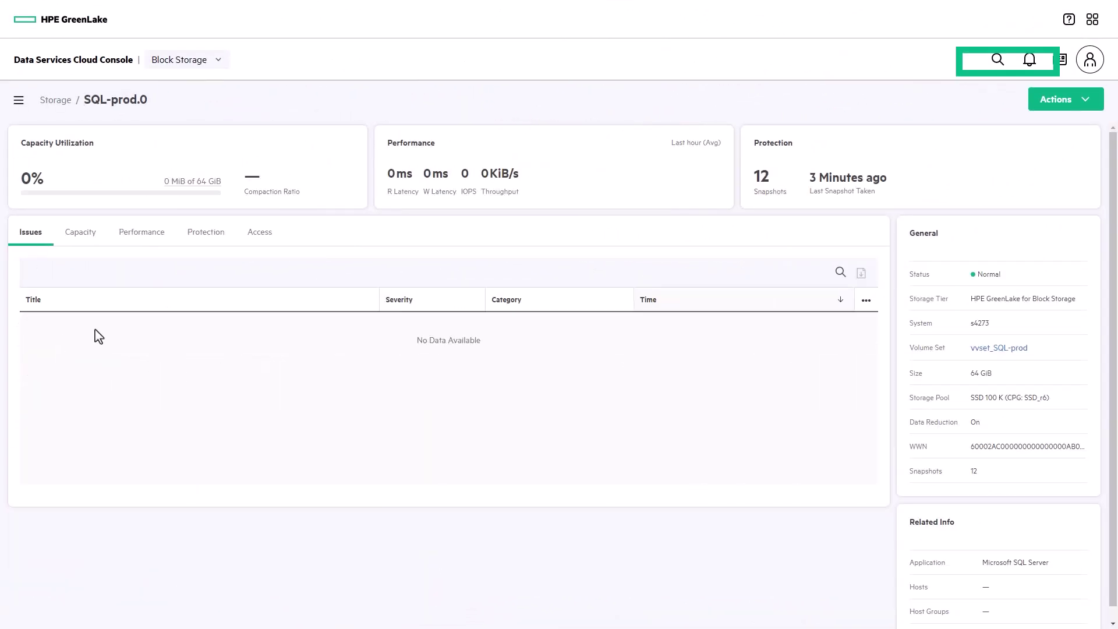
pyautogui.click(199, 238)
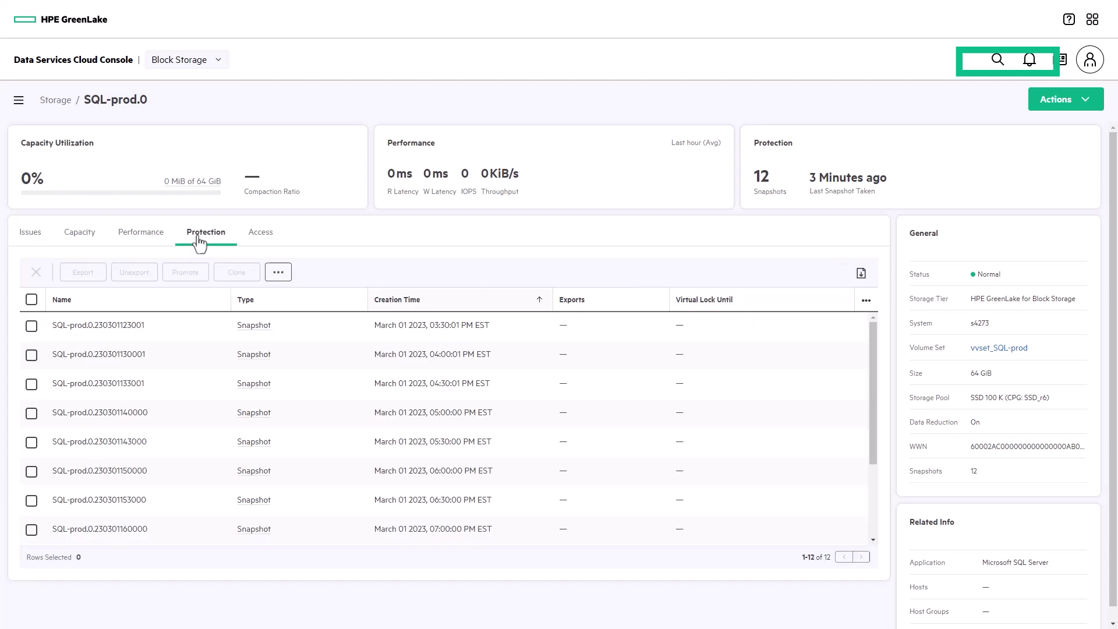
pyautogui.click(32, 415)
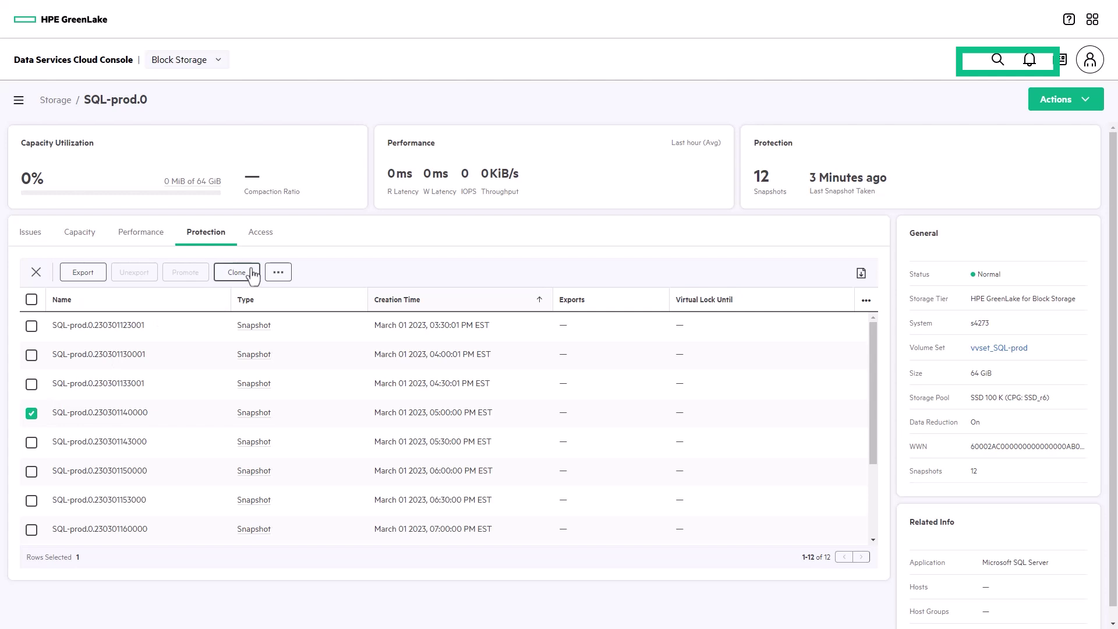
pyautogui.click(272, 273)
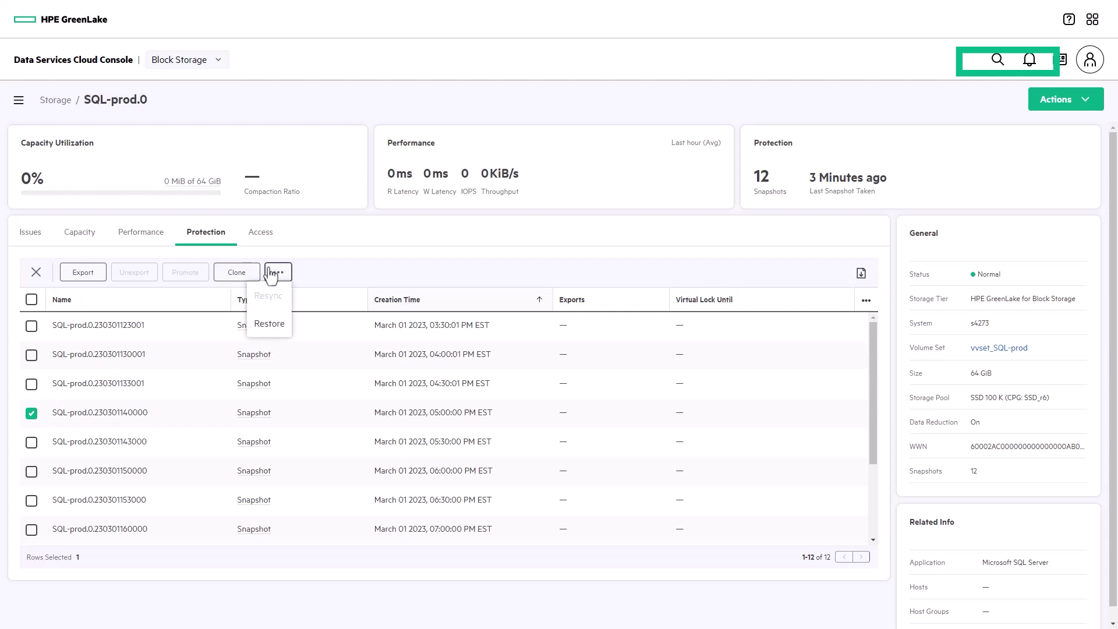
pyautogui.click(269, 323)
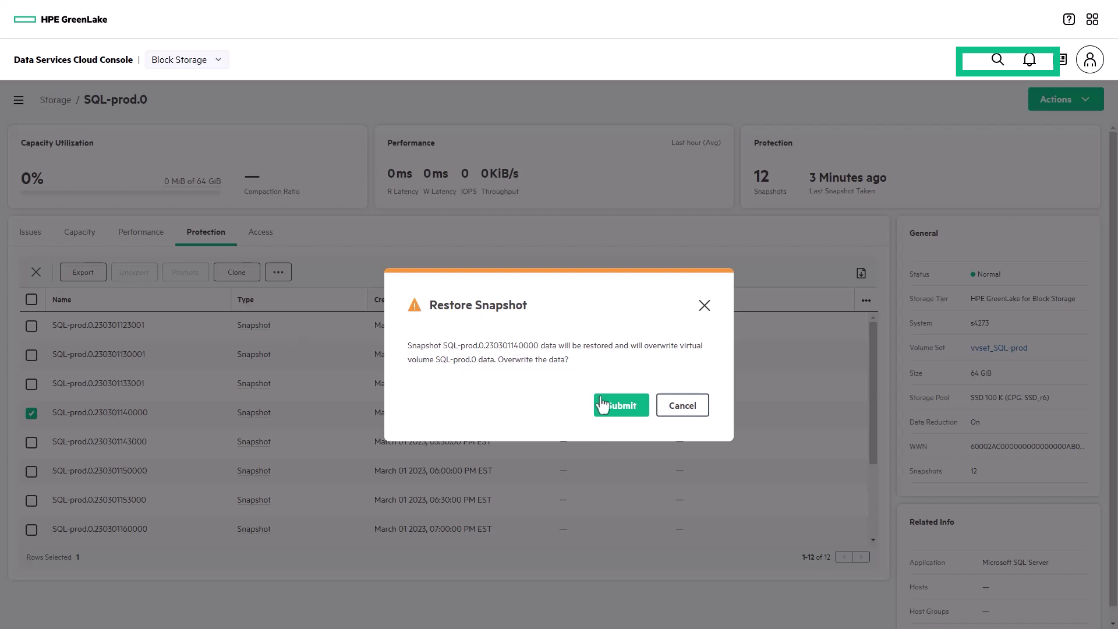
pyautogui.click(612, 406)
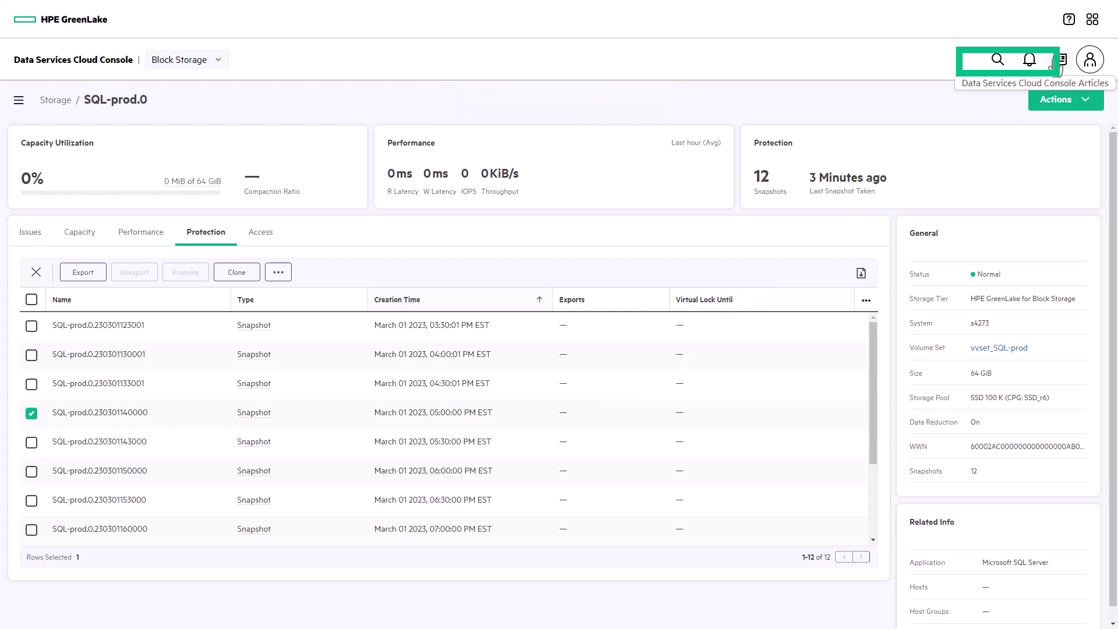
# - Open the console's help articles in full view, search for "provision" and read Block Storage - Intent-based provisioning
pyautogui.click(1055, 66)
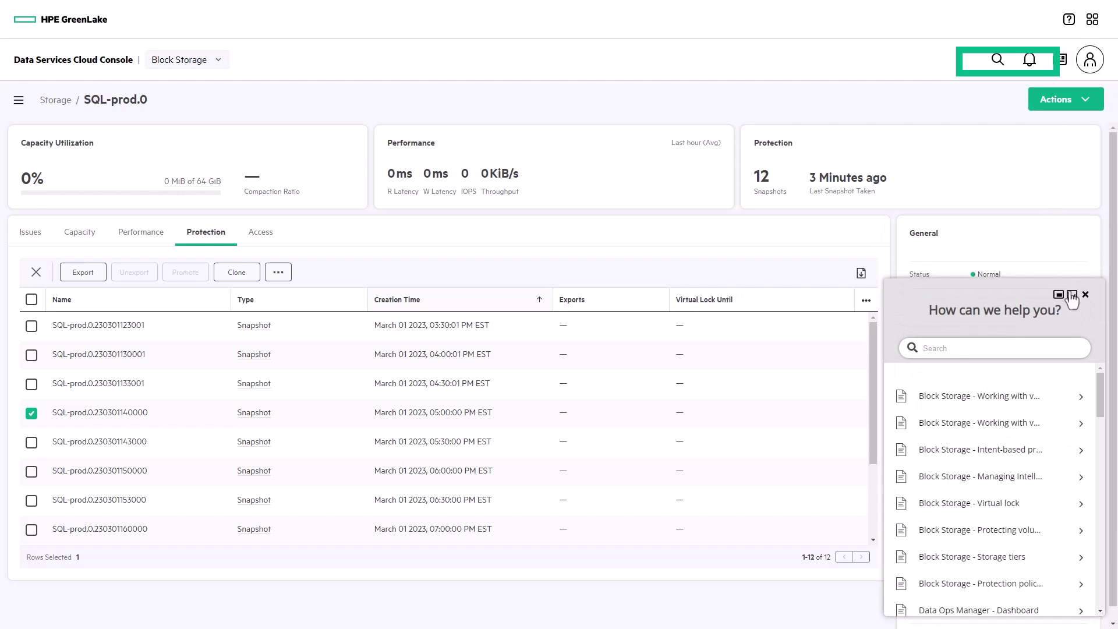
pyautogui.click(1072, 302)
pyautogui.click(379, 68)
pyautogui.write('provision')
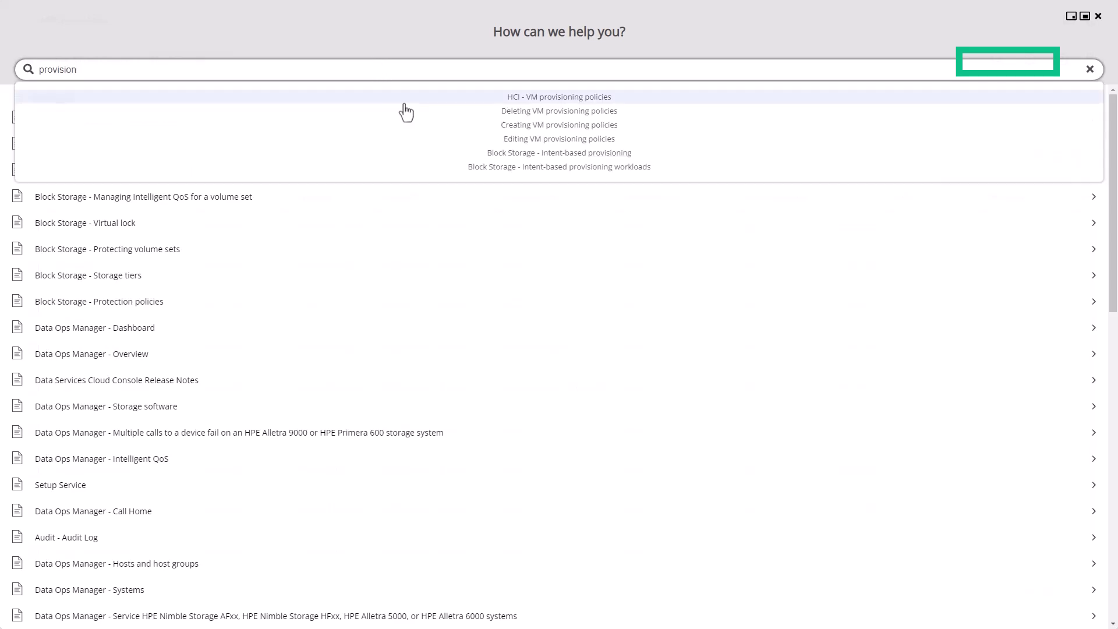
pyautogui.click(459, 154)
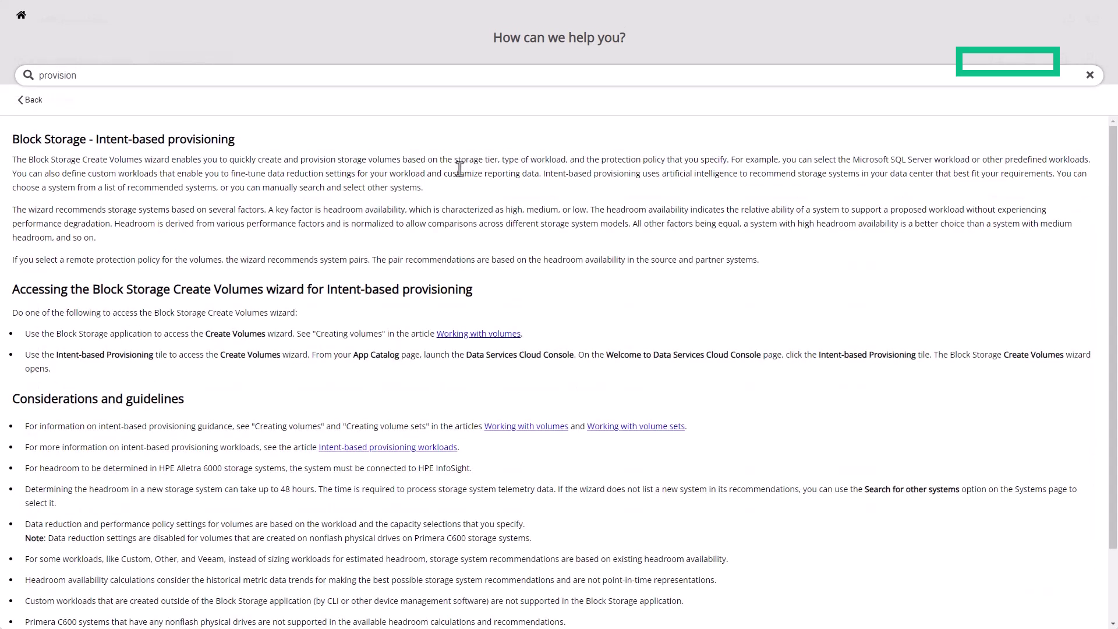
# - Search the help articles for "release" and open the Block Storage article to read its new features
pyautogui.doubleClick(85, 75)
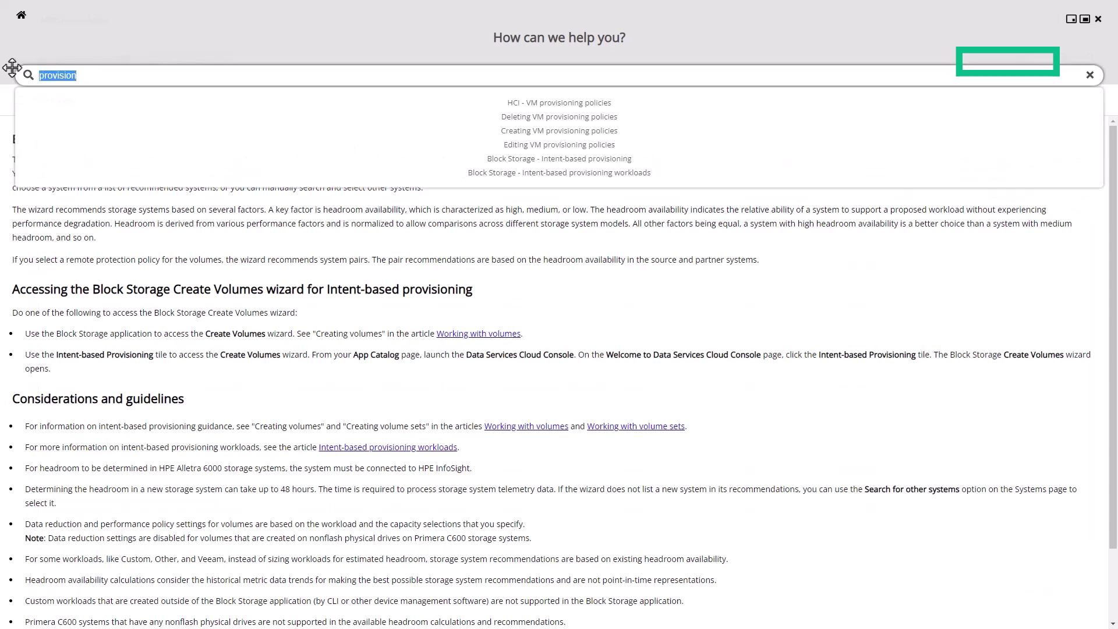
pyautogui.write('release')
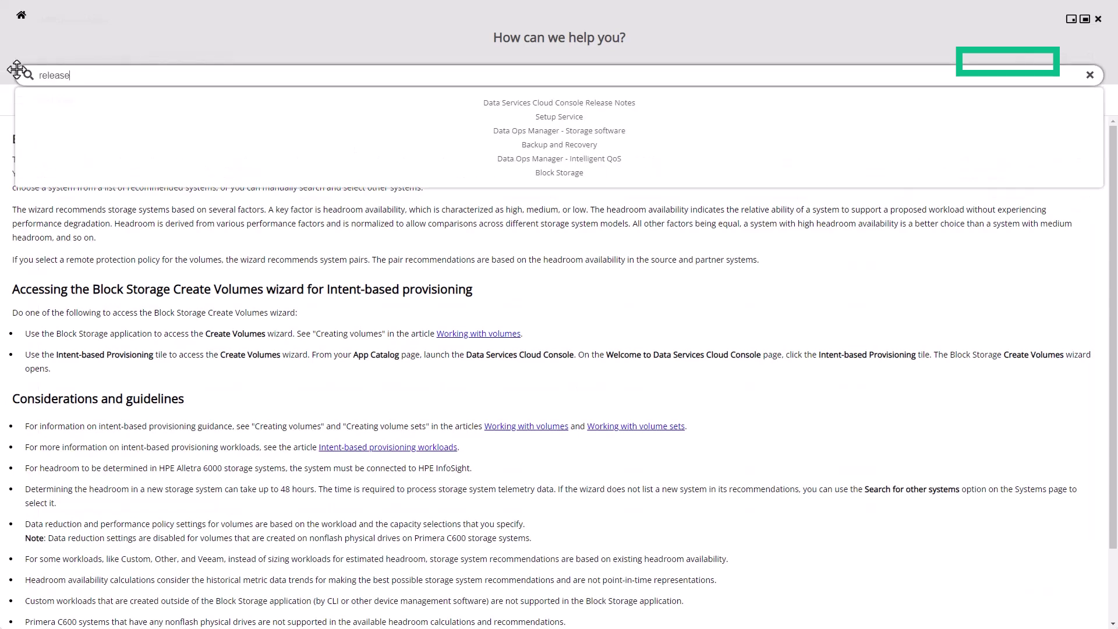
pyautogui.click(549, 175)
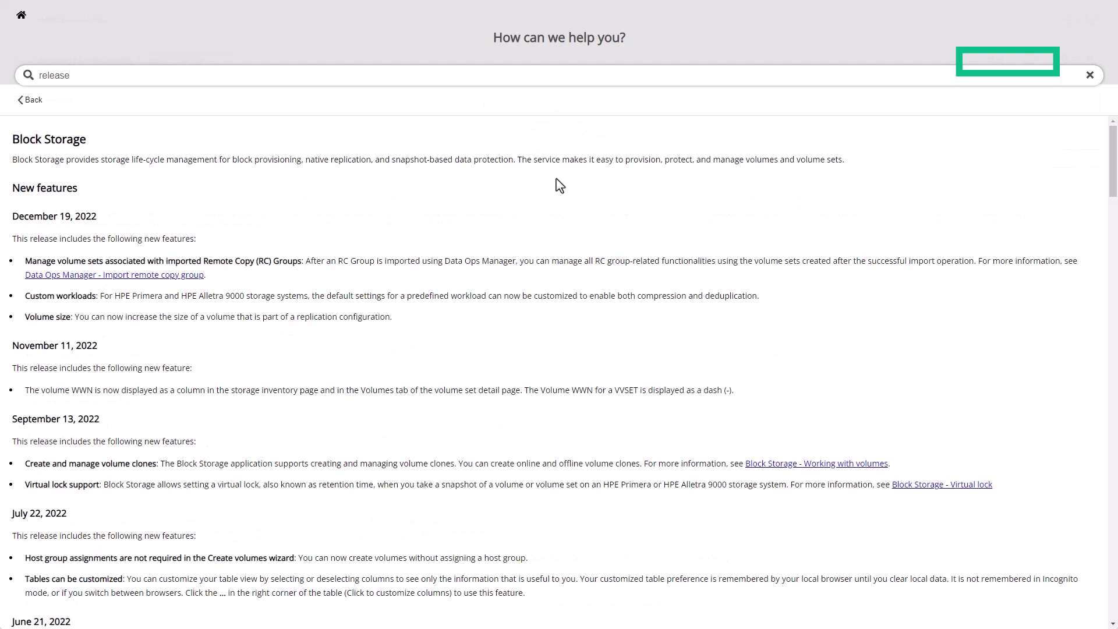